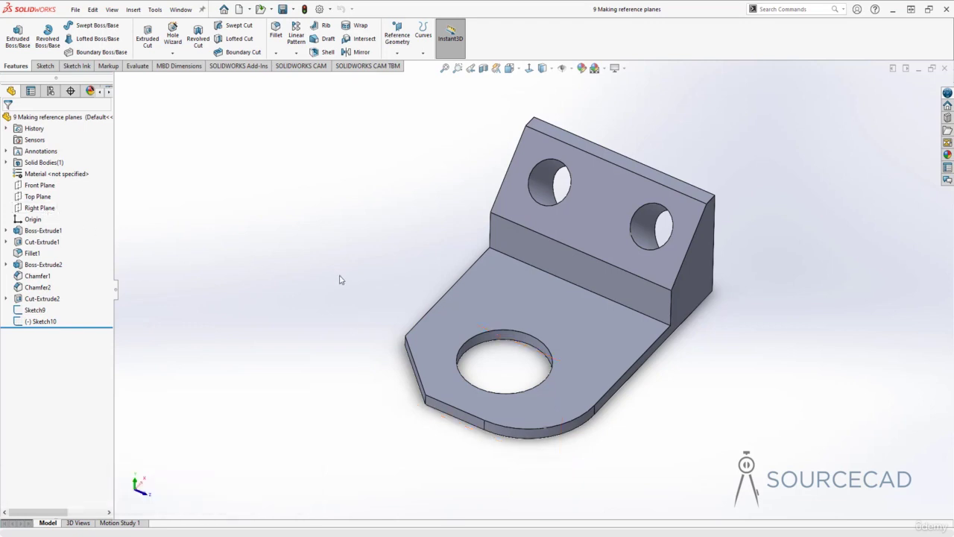
Start a reference plane parallel to the base plate's top face at an offset distance of 30 mm.
middle_click_drag(571, 305, 576, 279)
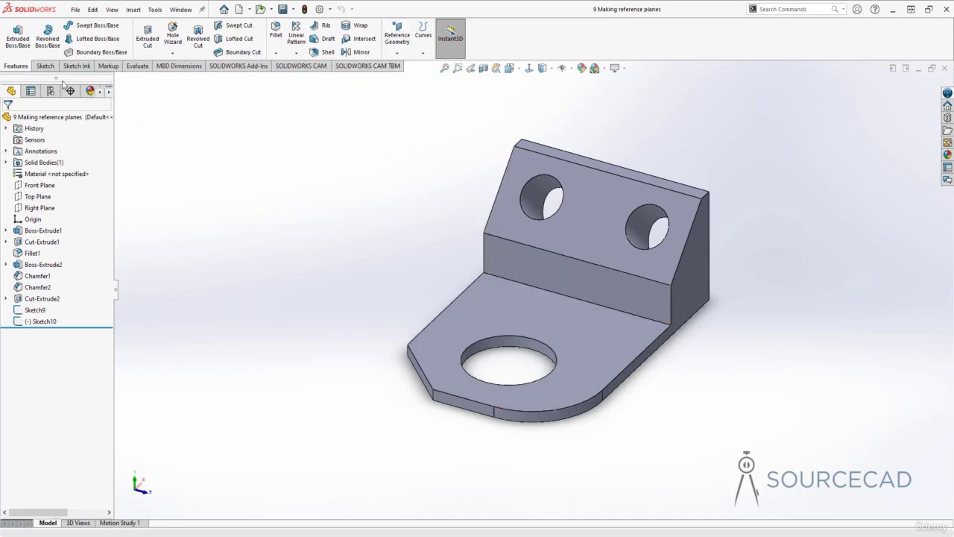
left_click(402, 43)
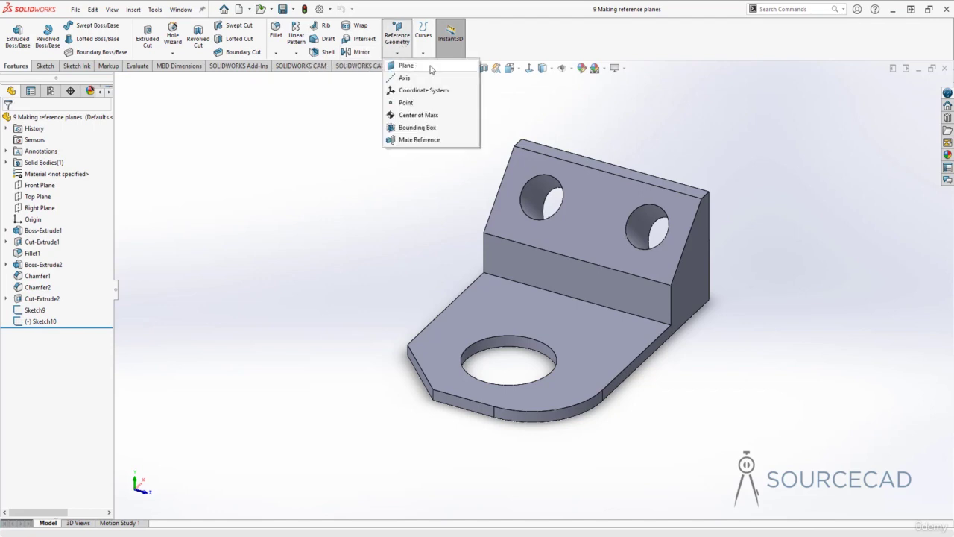
left_click(406, 66)
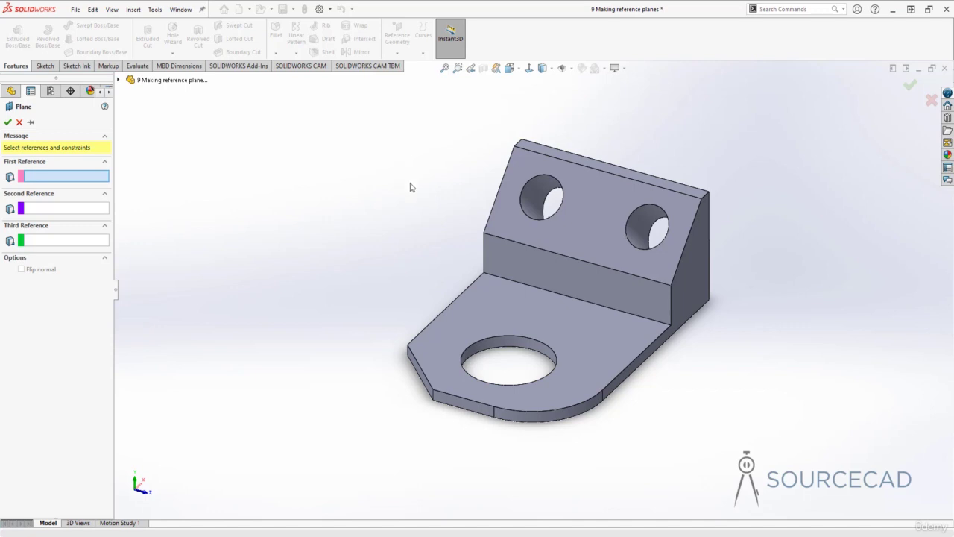
left_click(511, 305)
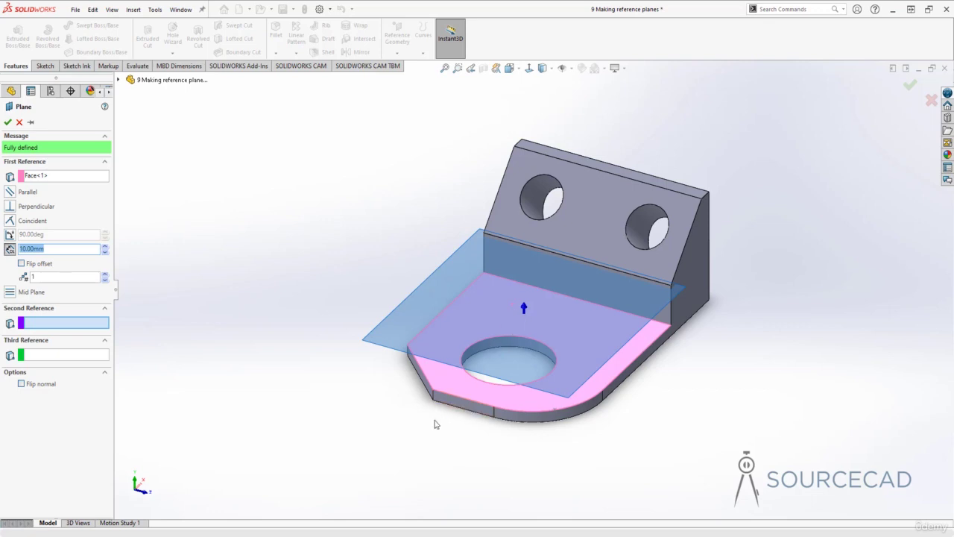
middle_click_drag(417, 431, 406, 368)
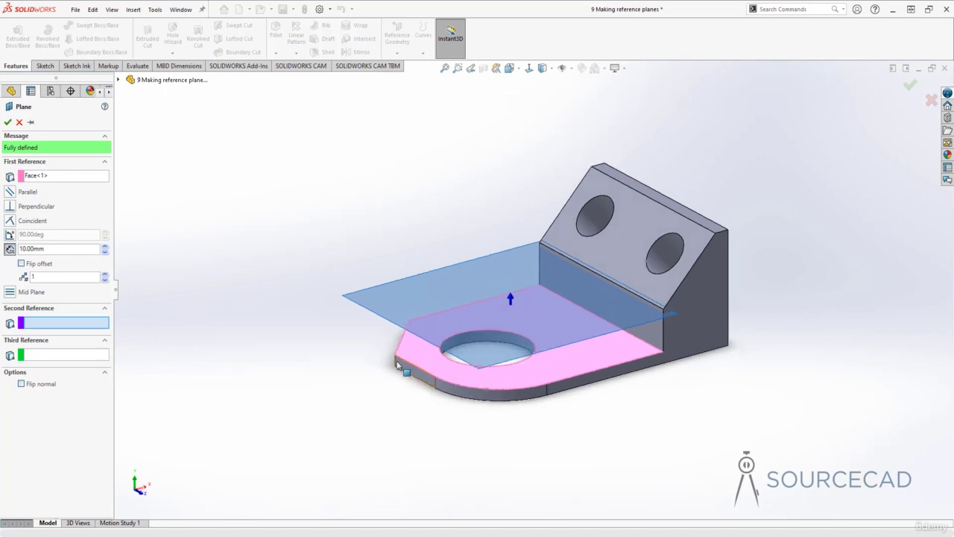
left_click(106, 247)
left_click(106, 247)
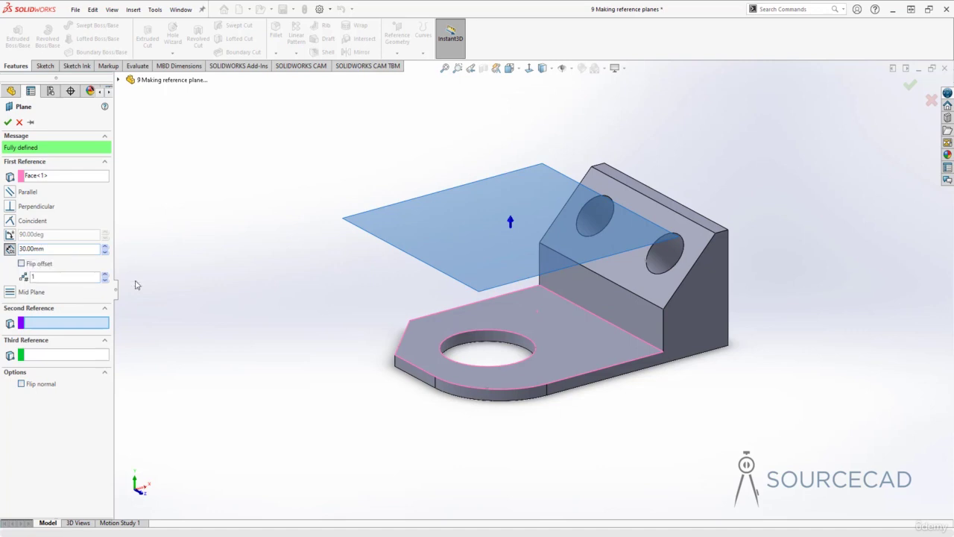
Try the plane offset flipped below the base plate, and restore the upward direction.
left_click(22, 264)
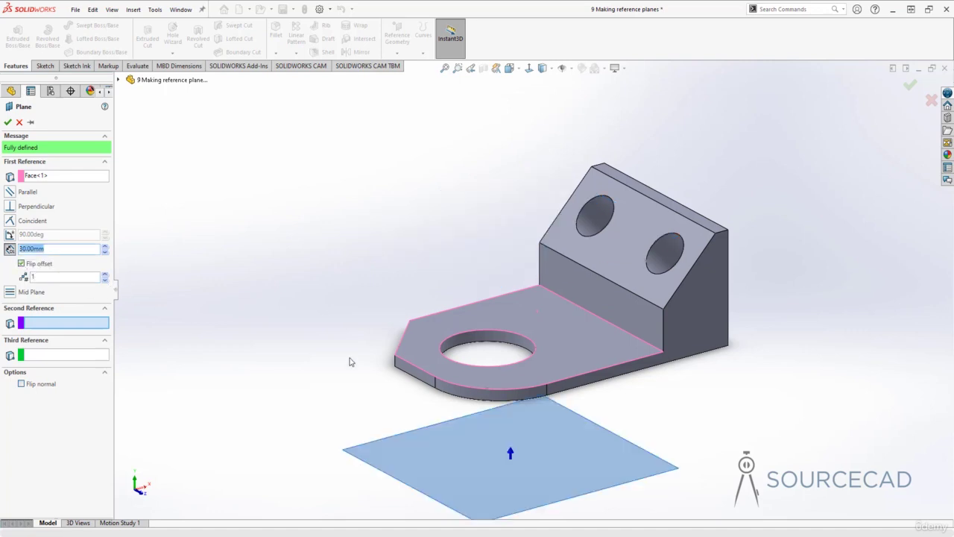
middle_click_drag(350, 361, 443, 434)
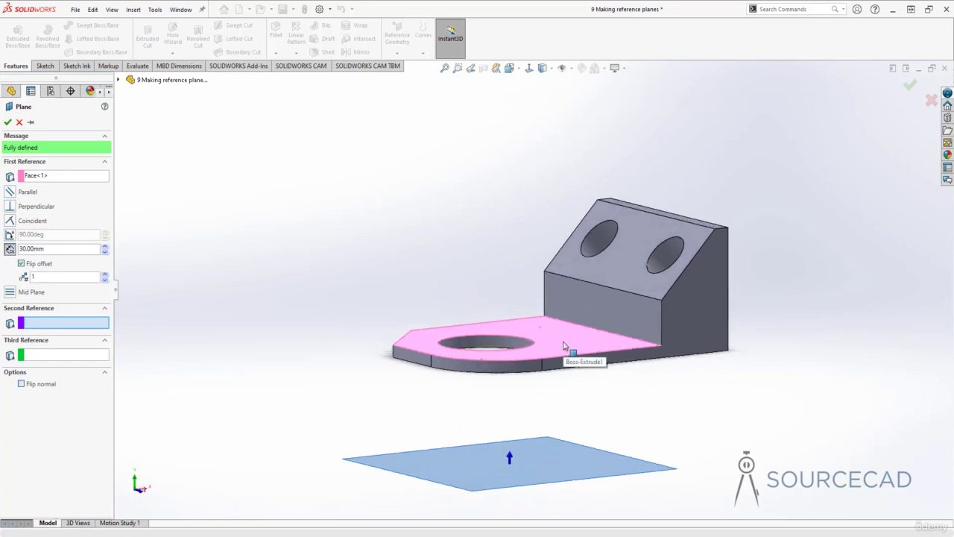
middle_click_drag(469, 260, 473, 454)
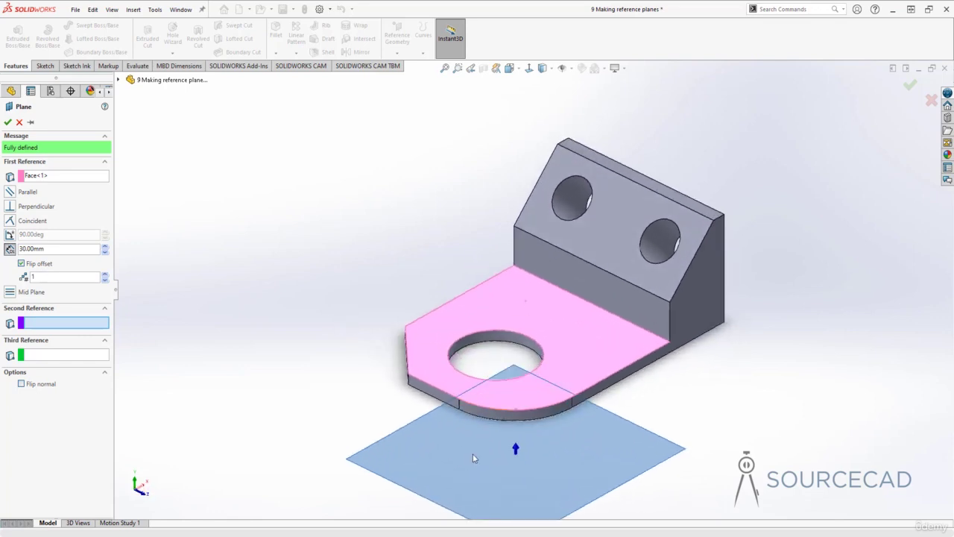
scroll(447, 402, "up", 3)
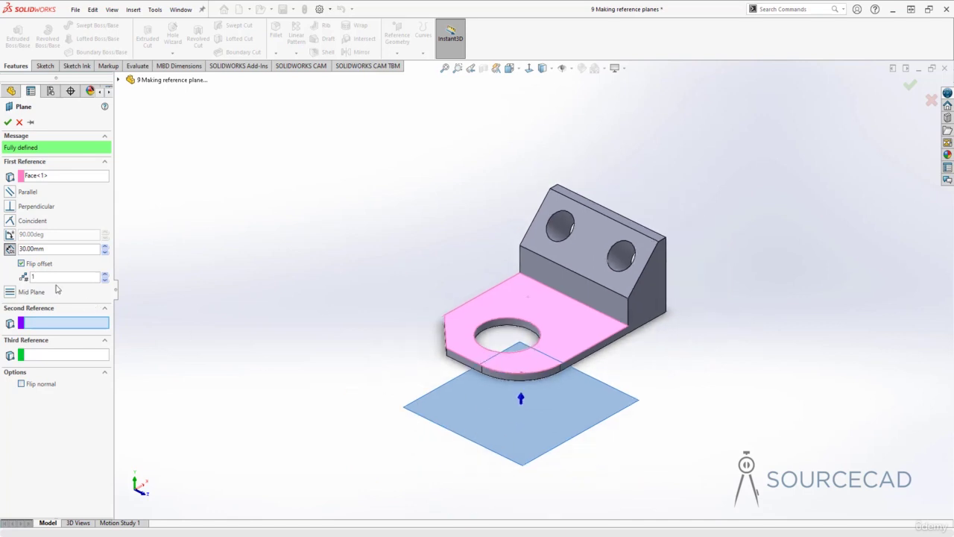
left_click(33, 265)
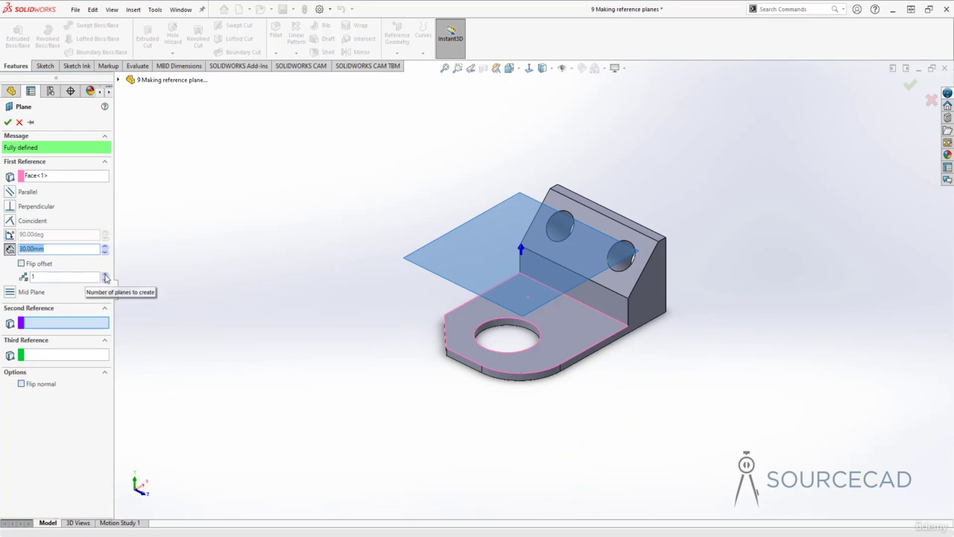
Set the number of planes to 3 and the offset distance to 20 mm, and create the planes.
left_click(105, 275)
left_click(105, 275)
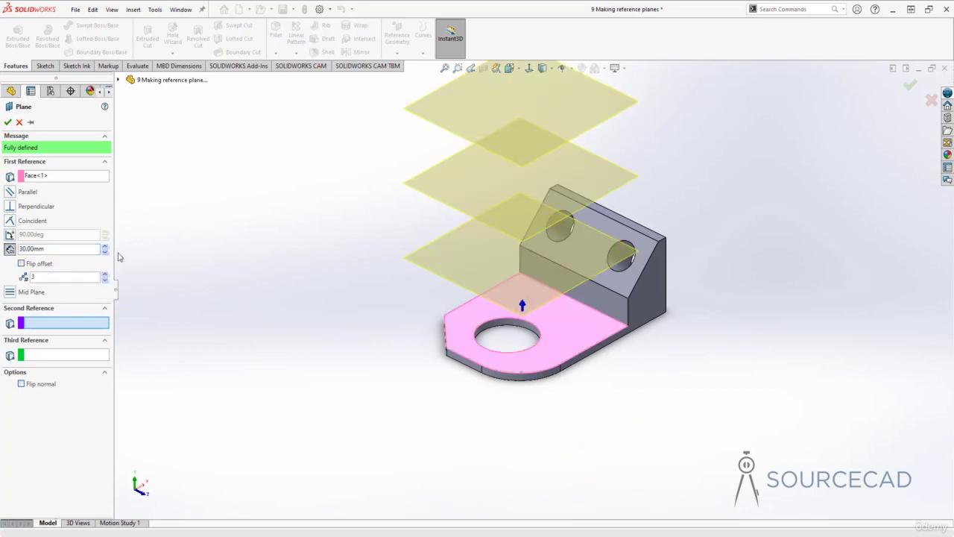
left_click(105, 252)
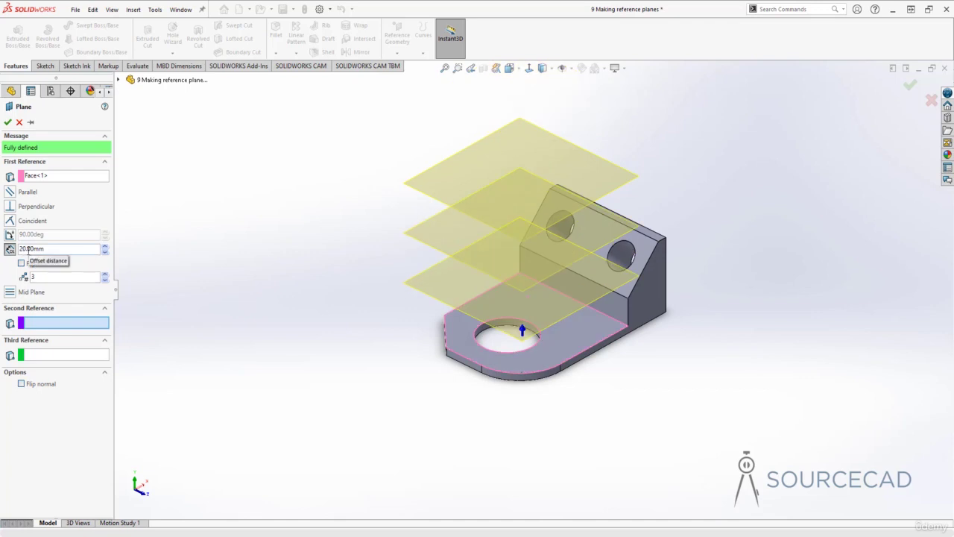
middle_click_drag(149, 255, 430, 295)
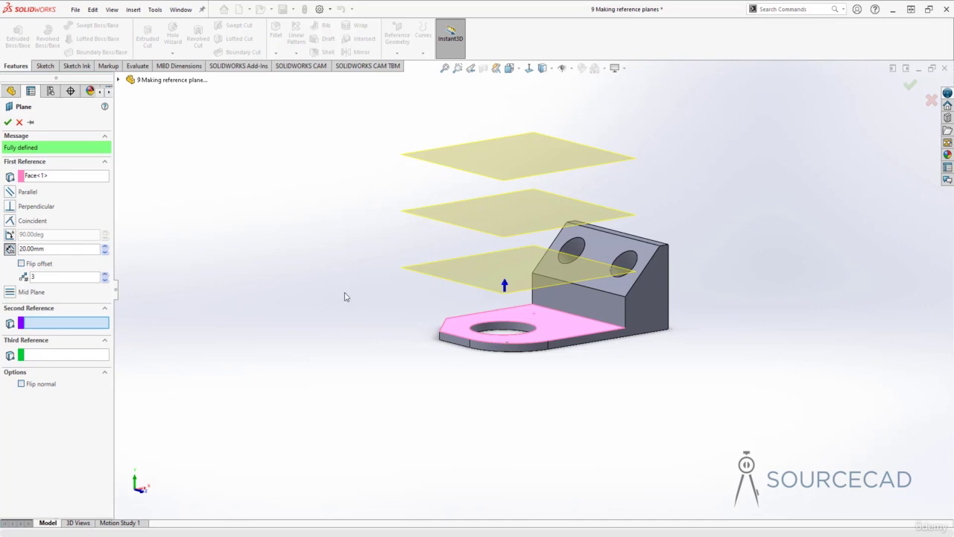
left_click(8, 121)
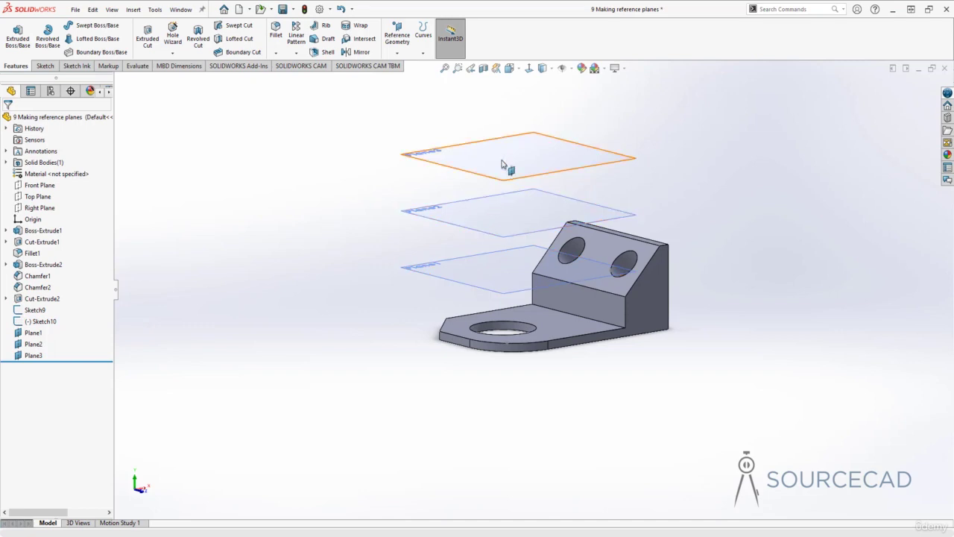
Review the three offset planes and delete the upper two, Plane2 and Plane3.
mouse_move(662, 198)
middle_mouse_down()
mouse_move(666, 231)
mouse_move(662, 209)
middle_mouse_up()
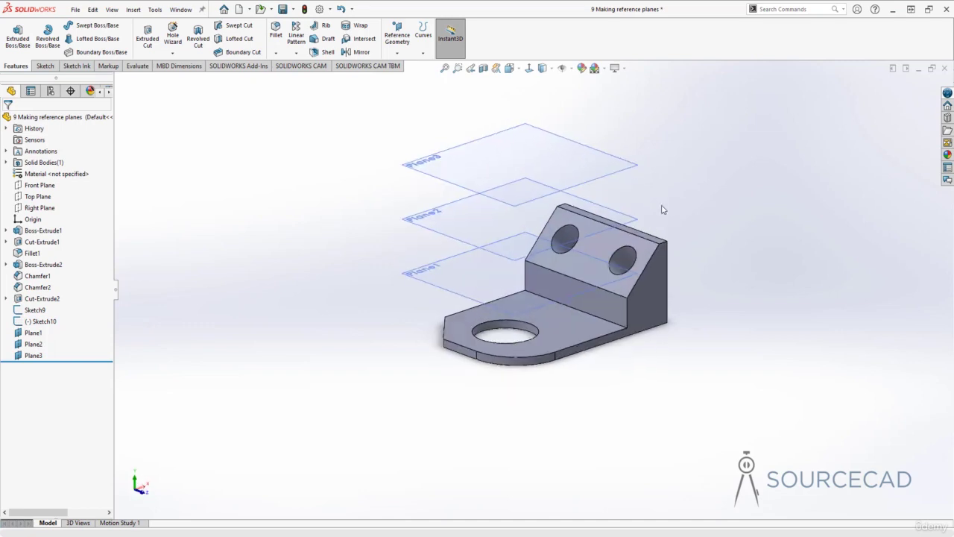
left_click(510, 167)
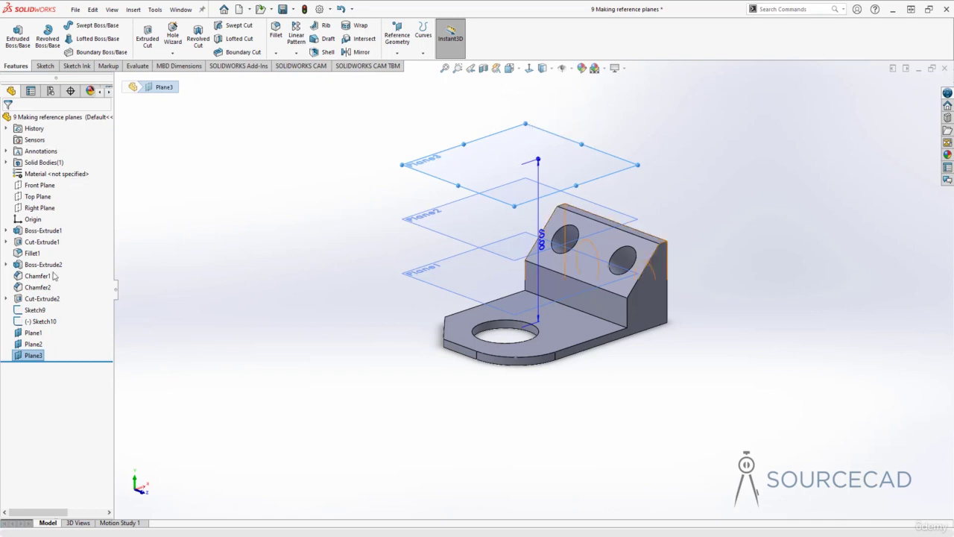
left_click(32, 333)
left_click(33, 343)
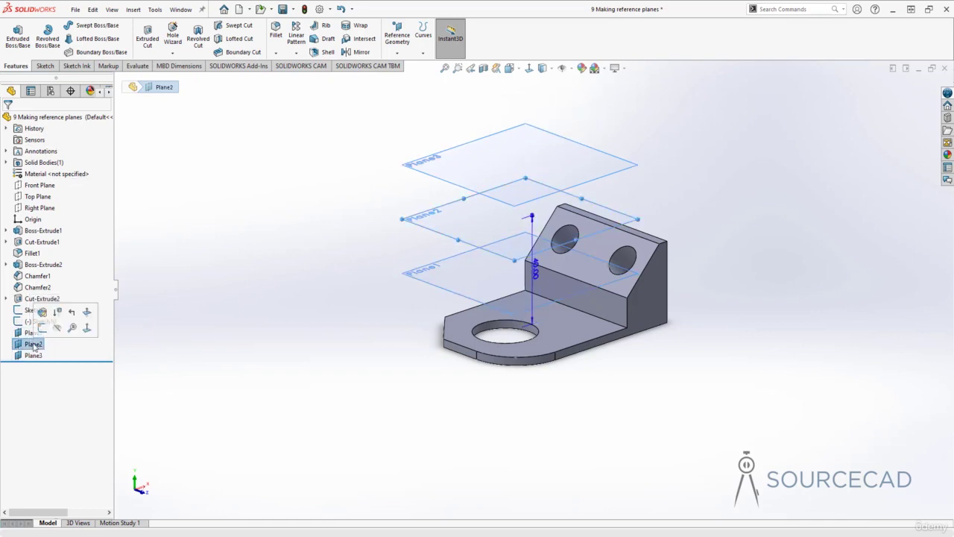
left_click(35, 355)
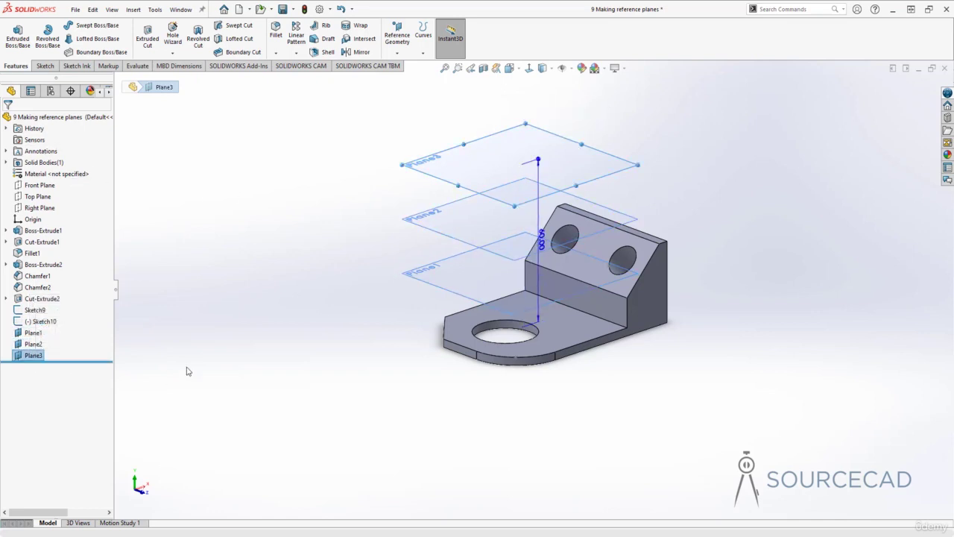
left_click(38, 344, "ctrl")
right_click(42, 350)
left_click(62, 403)
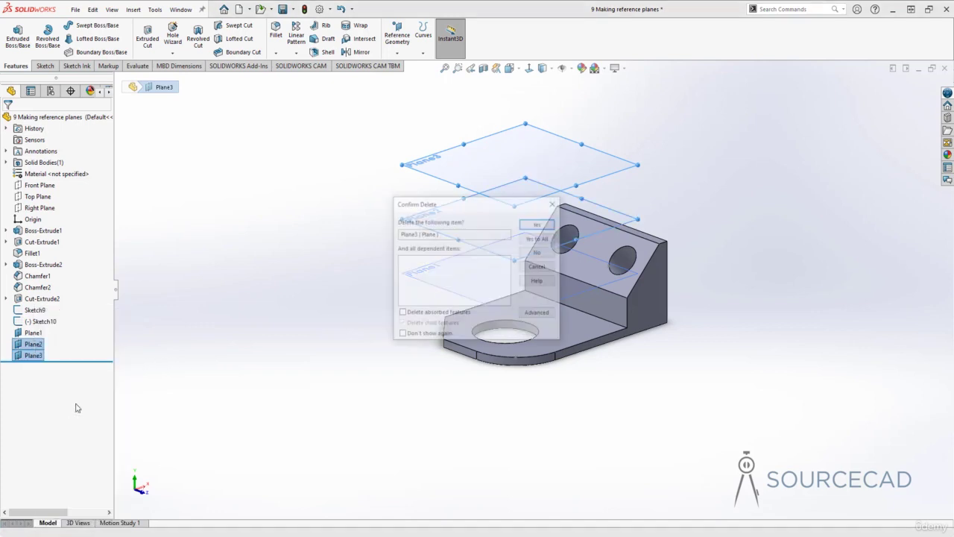
left_click(538, 236)
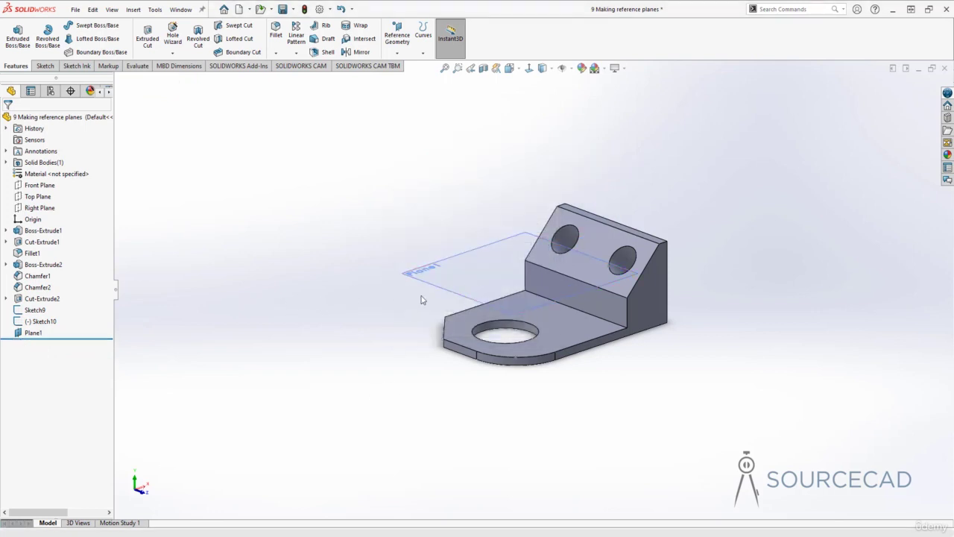
Enlarge Plane1 on several sides so its boundary extends well beyond the whole bracket.
left_click(460, 284)
mouse_move(460, 285)
middle_mouse_down()
mouse_move(440, 252)
mouse_move(464, 285)
middle_mouse_up()
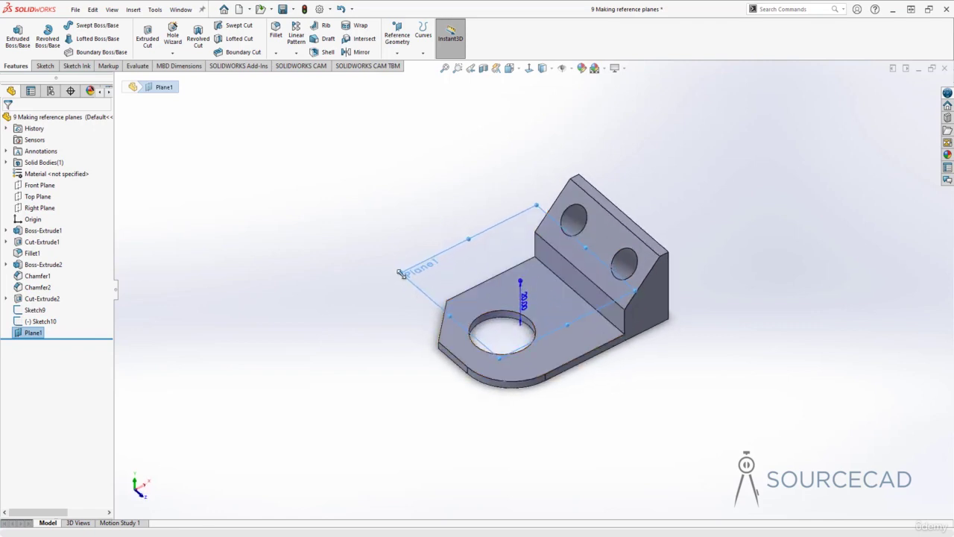
left_click_drag(400, 272, 275, 264)
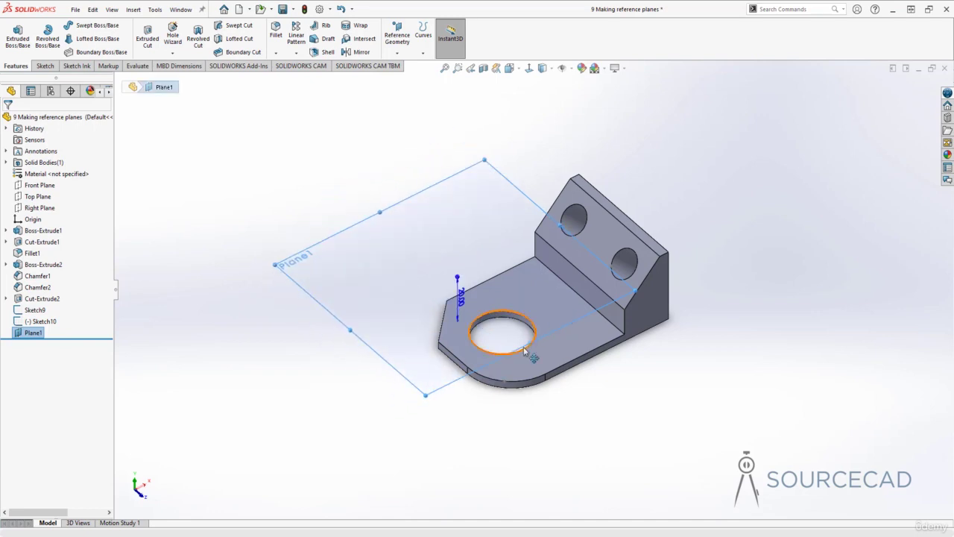
left_click_drag(525, 349, 604, 407)
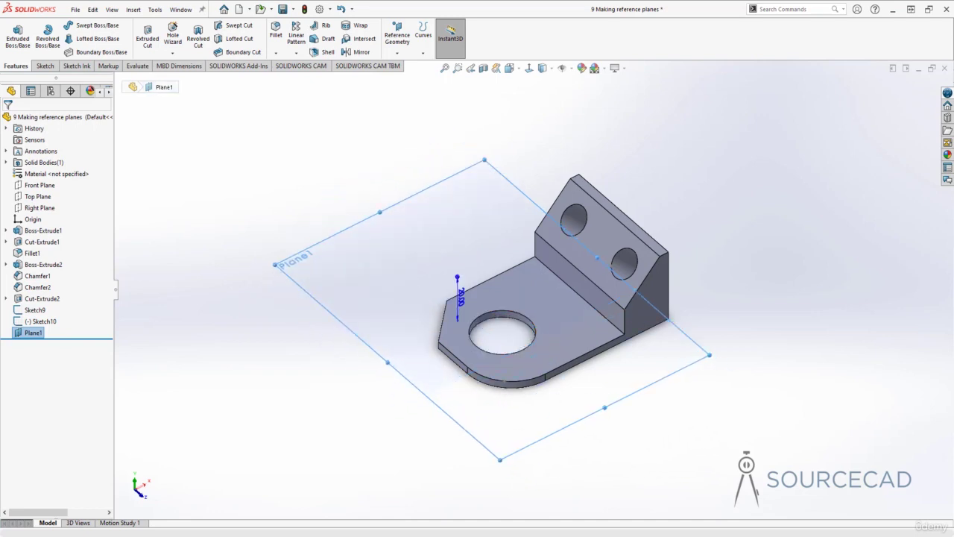
left_click_drag(595, 261, 700, 217)
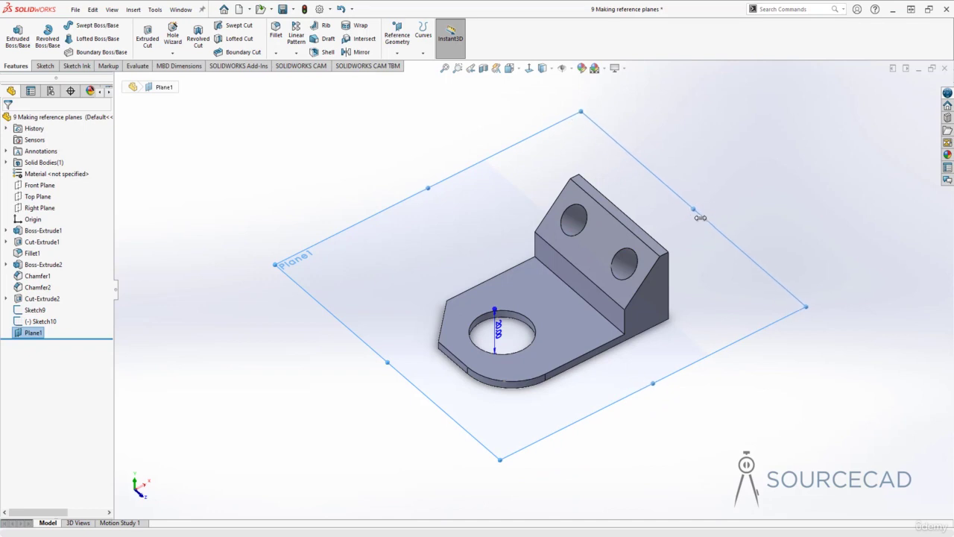
left_click(392, 377)
middle_click_drag(381, 408, 380, 328)
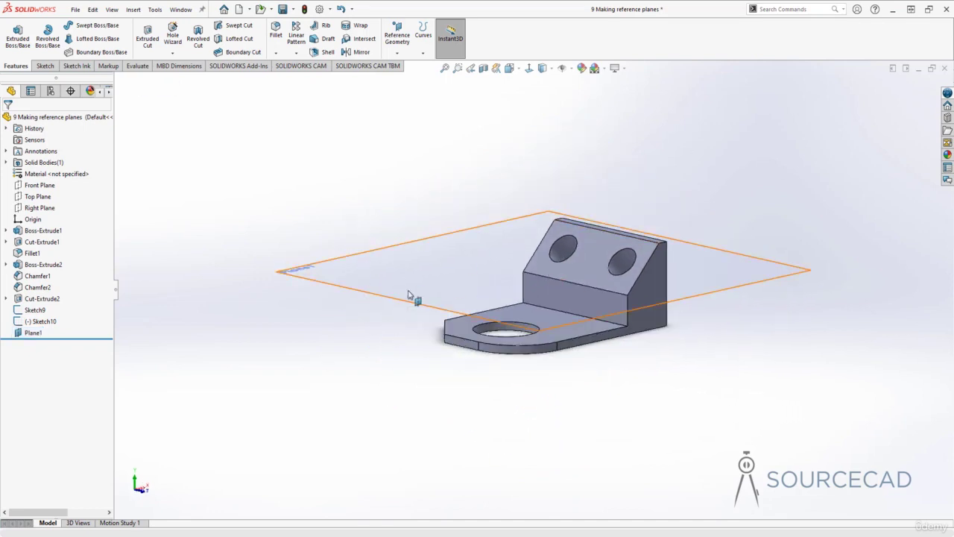
middle_click_drag(418, 273, 396, 305)
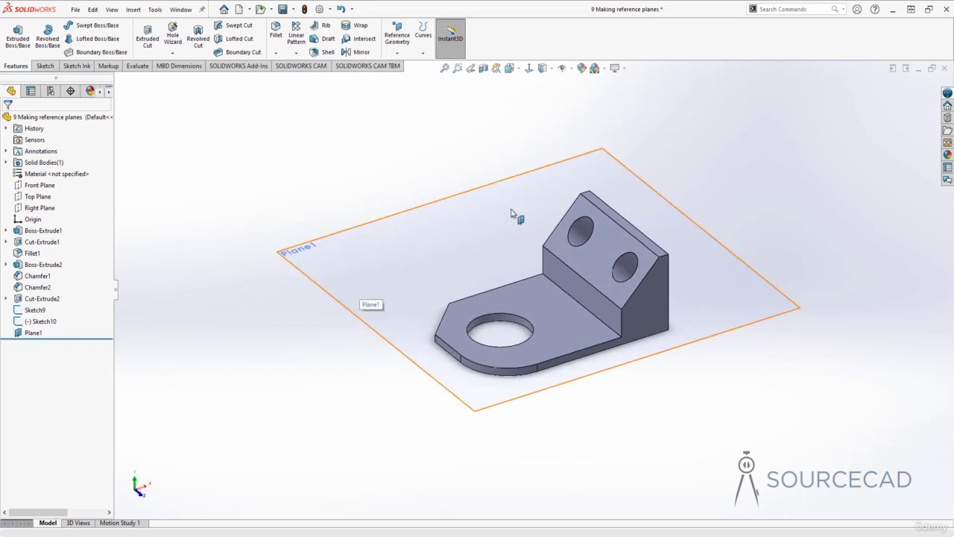
Sketch a corner rectangle about 39 by 43 mm on Plane1, outside the plane's boundary beside the bracket's rounded end, and exit the sketch.
left_click(447, 219)
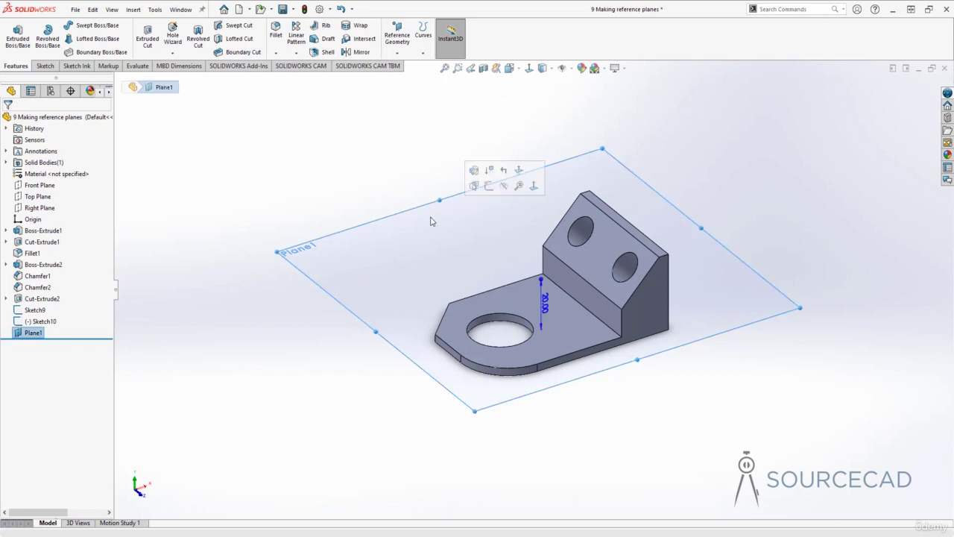
left_click(45, 65)
left_click(13, 33)
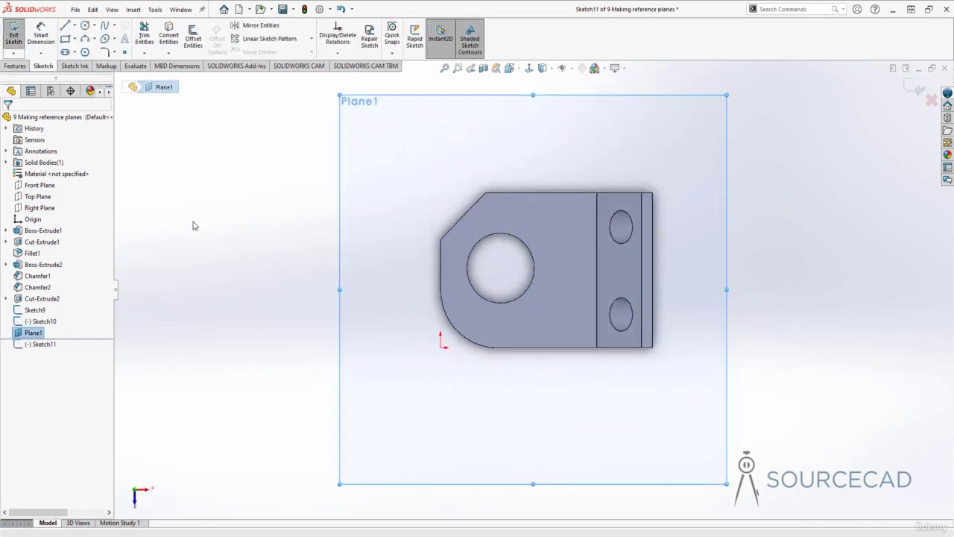
left_click(65, 38)
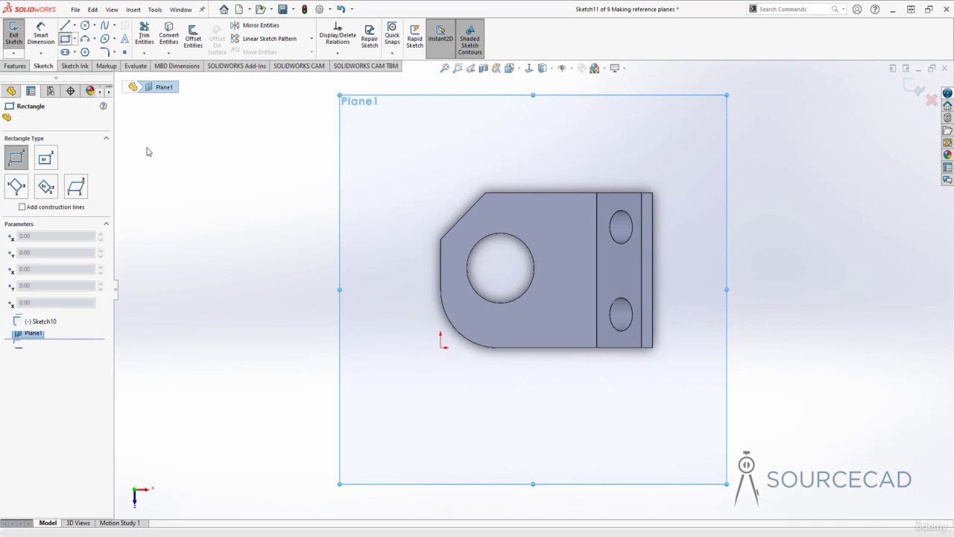
left_click(178, 209)
left_click(287, 332)
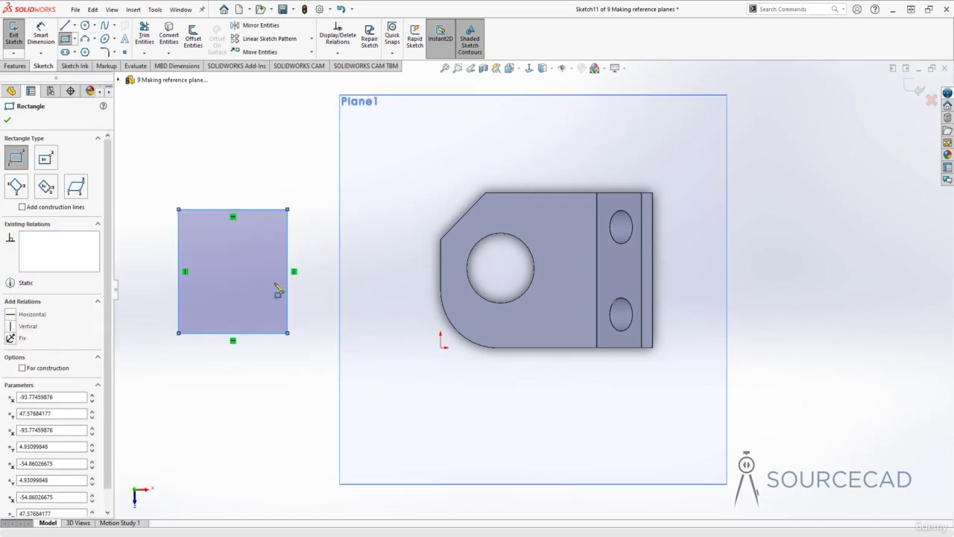
left_click(7, 120)
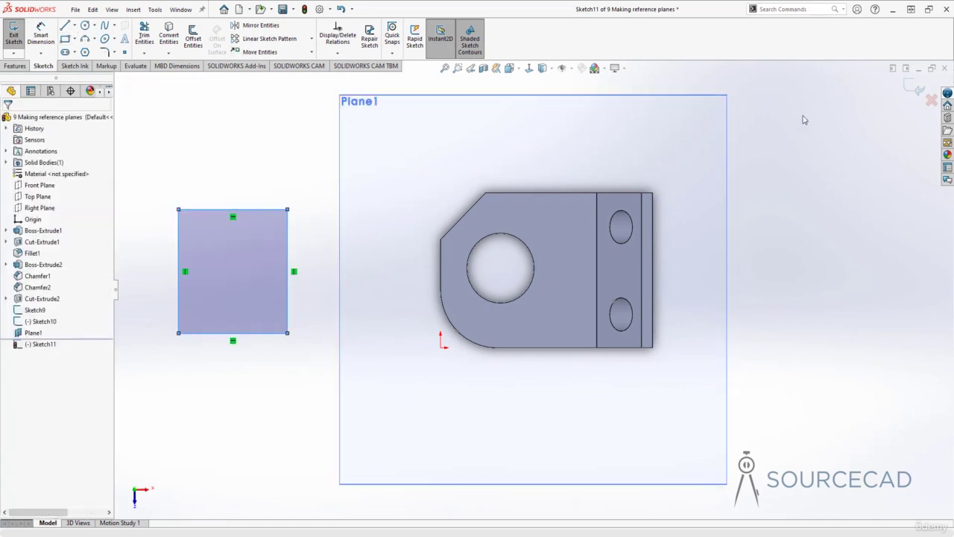
left_click(913, 88)
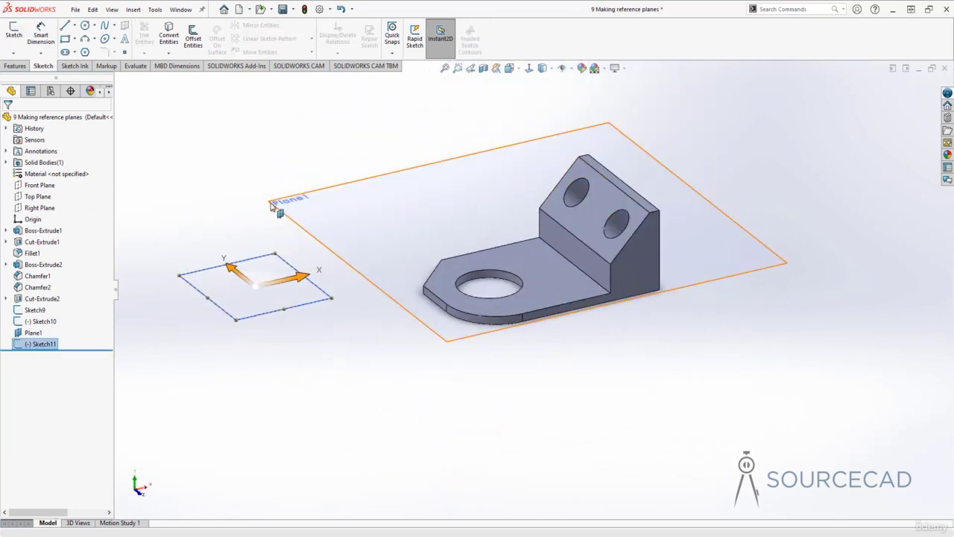
left_click(385, 351)
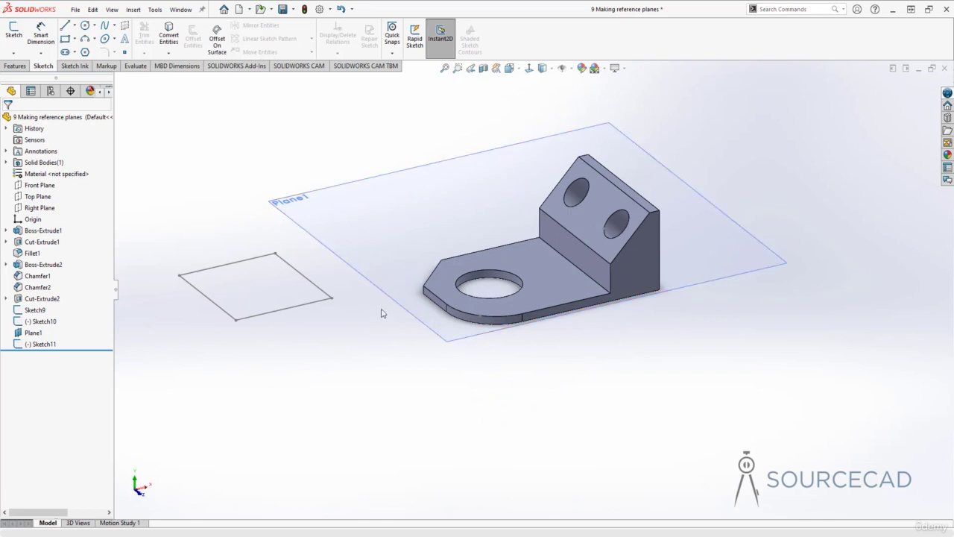
Delete Plane1 together with its dependent rectangle sketch, Sketch11.
left_click(33, 332)
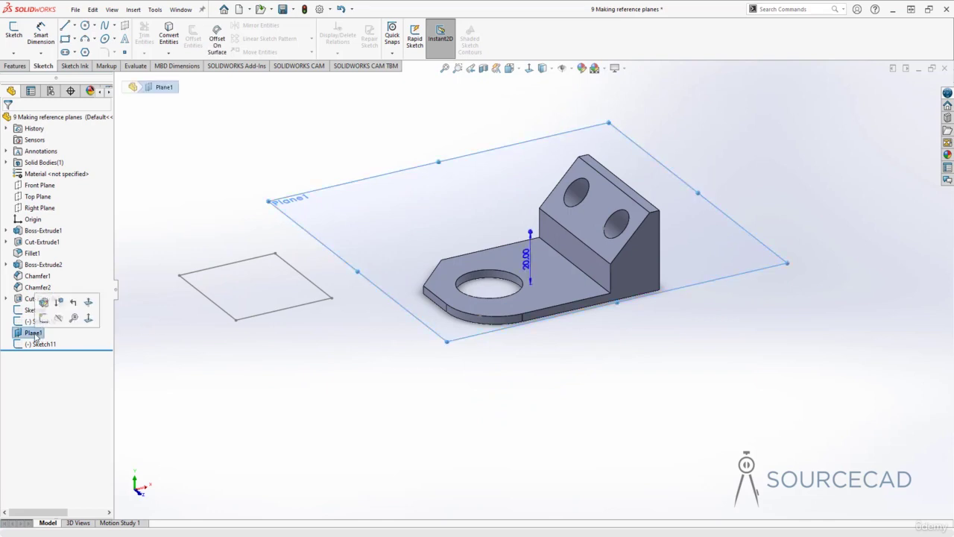
left_click(42, 343, "ctrl")
right_click(41, 343)
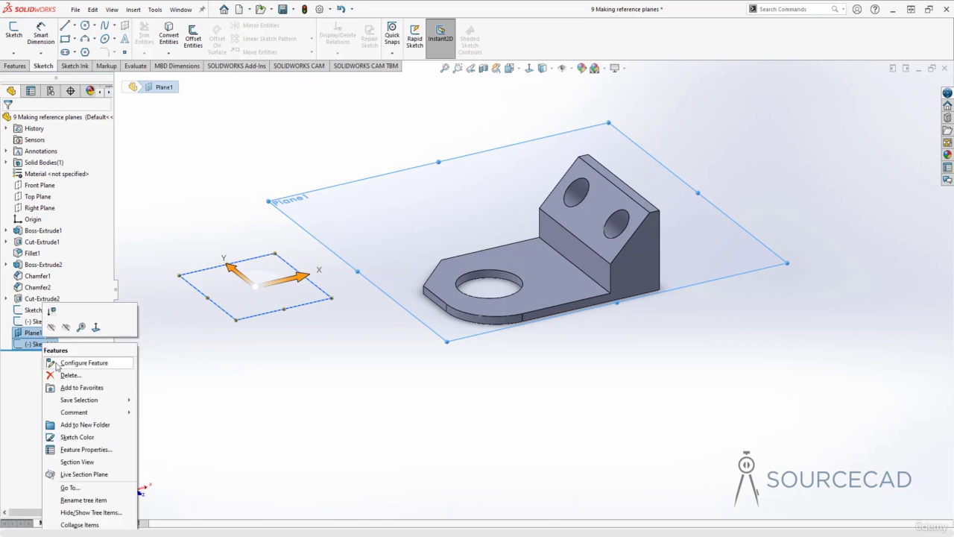
left_click(67, 373)
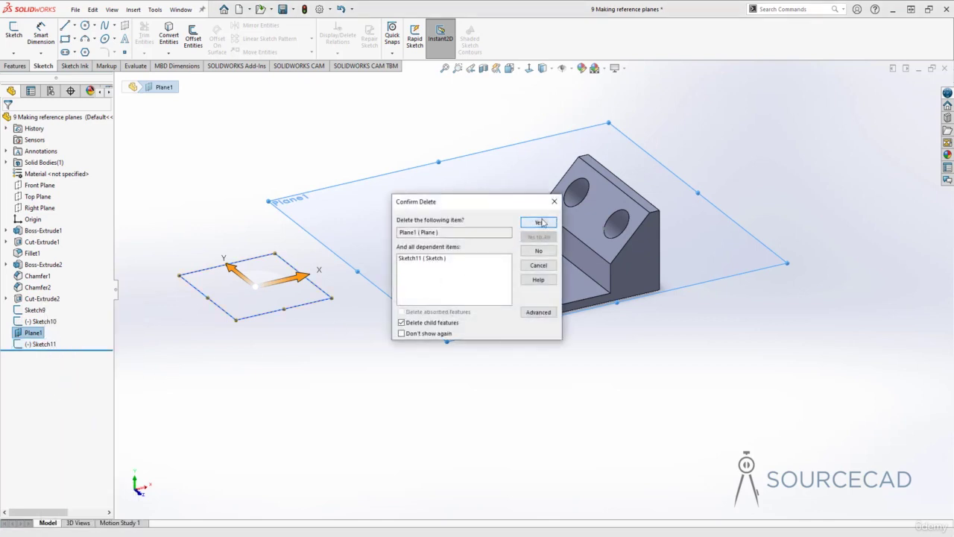
left_click(538, 222)
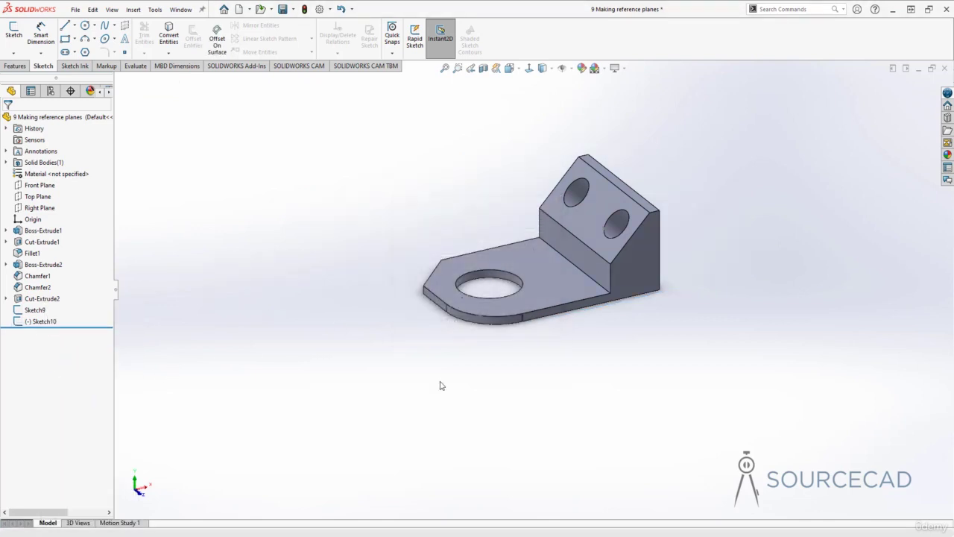
Create a mid-plane between the upright block's vertical front face below the slope and its parallel back face.
left_click(15, 66)
left_click(402, 47)
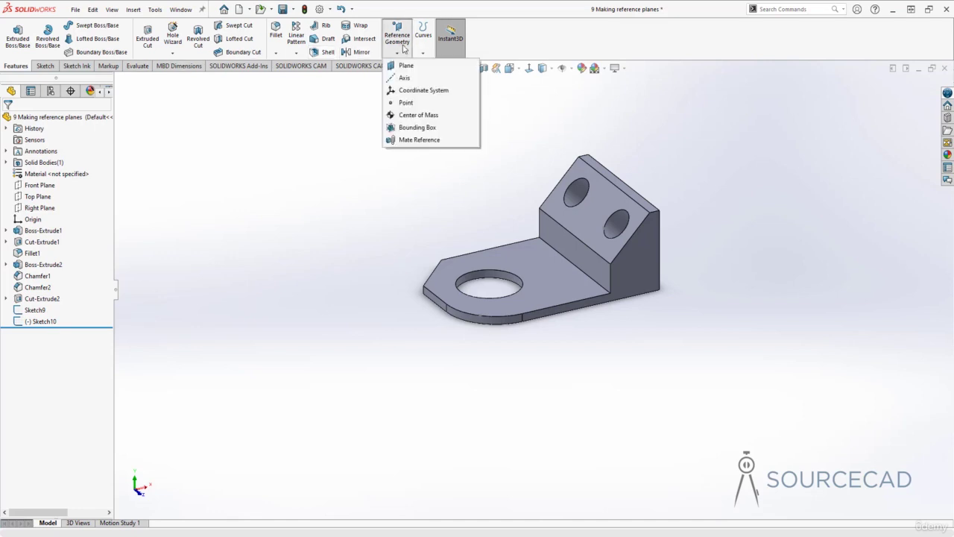
left_click(401, 66)
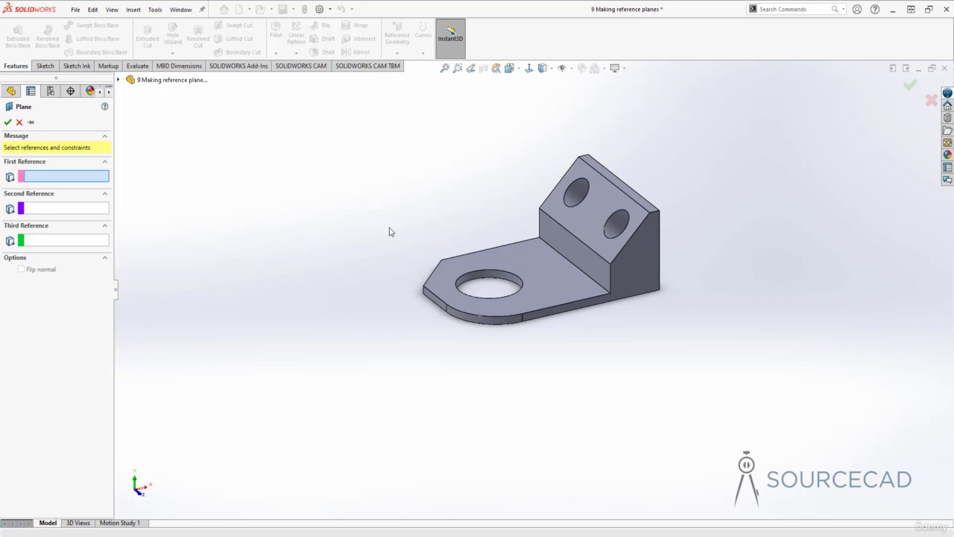
left_click(570, 241)
middle_click_drag(769, 283, 633, 245)
left_click(634, 232)
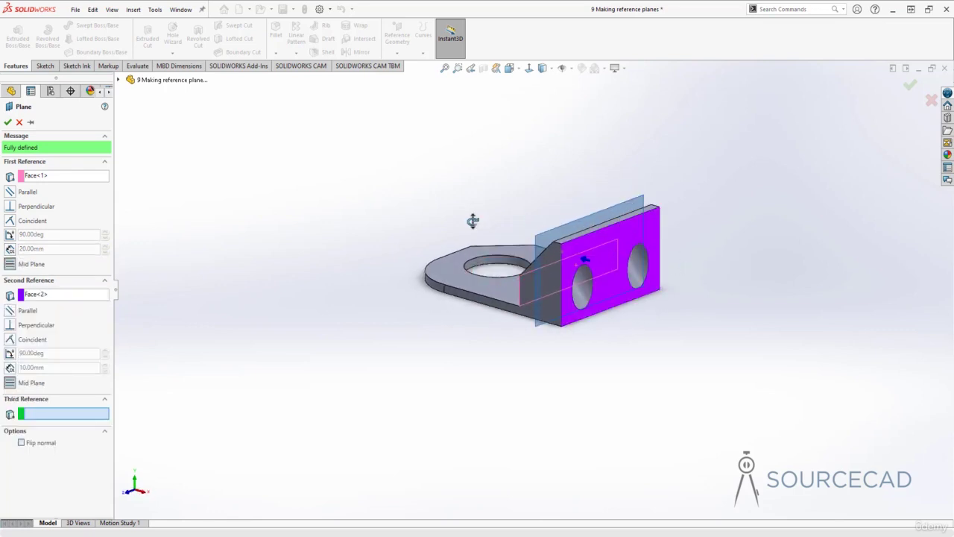
middle_click_drag(472, 217, 574, 227)
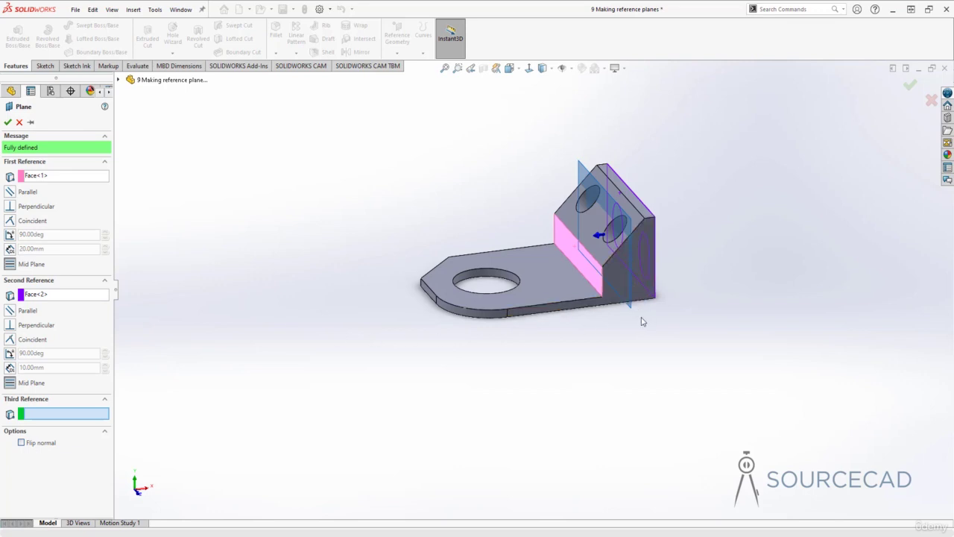
middle_click_drag(641, 320, 594, 305)
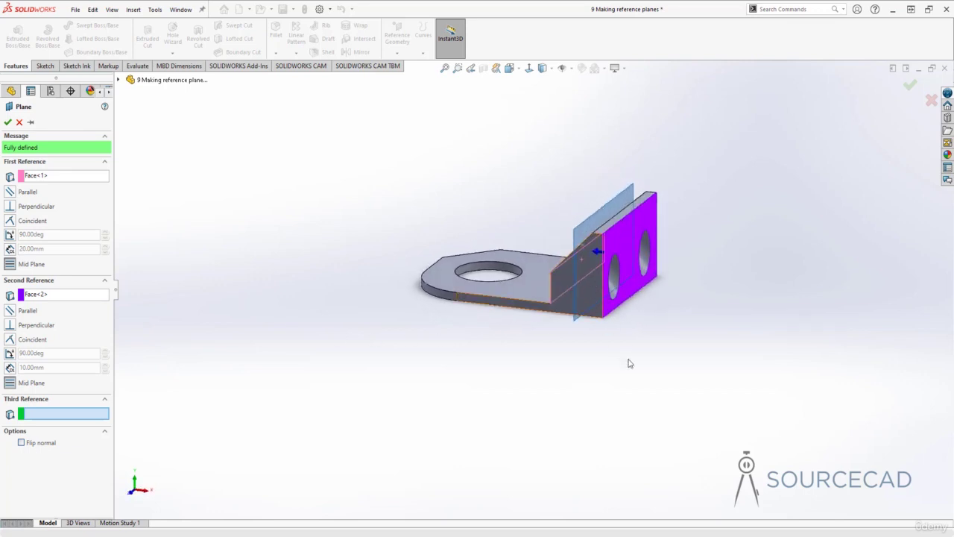
middle_click_drag(633, 362, 685, 364)
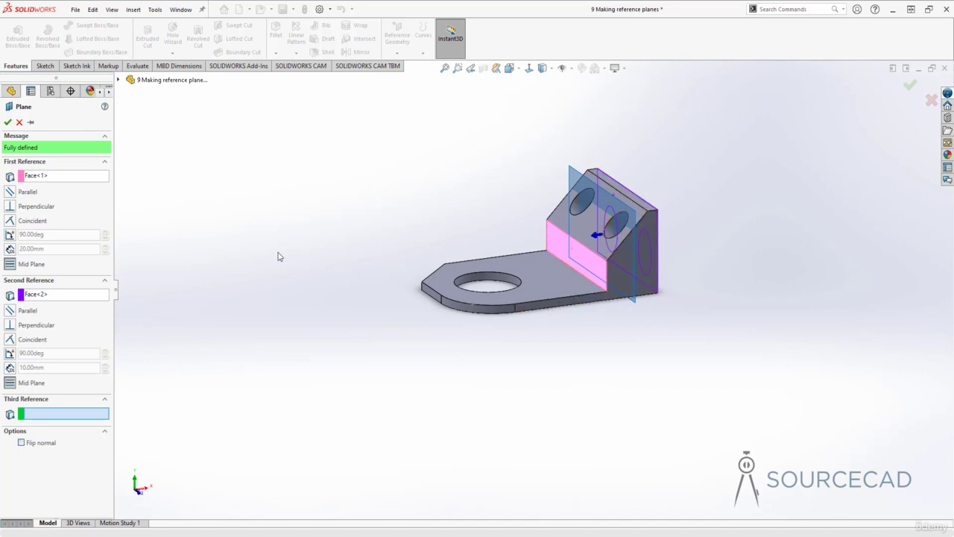
left_click(7, 121)
middle_click_drag(393, 280, 579, 383)
left_click(589, 385)
Create an angled mid-plane between the upright block's sloped face with the two holes and its vertical back face.
left_click(397, 53)
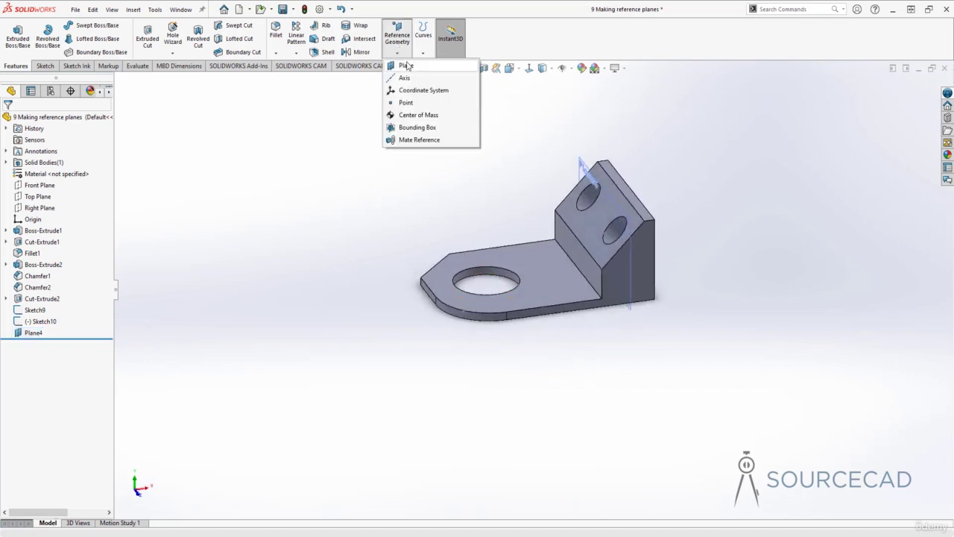
left_click(409, 65)
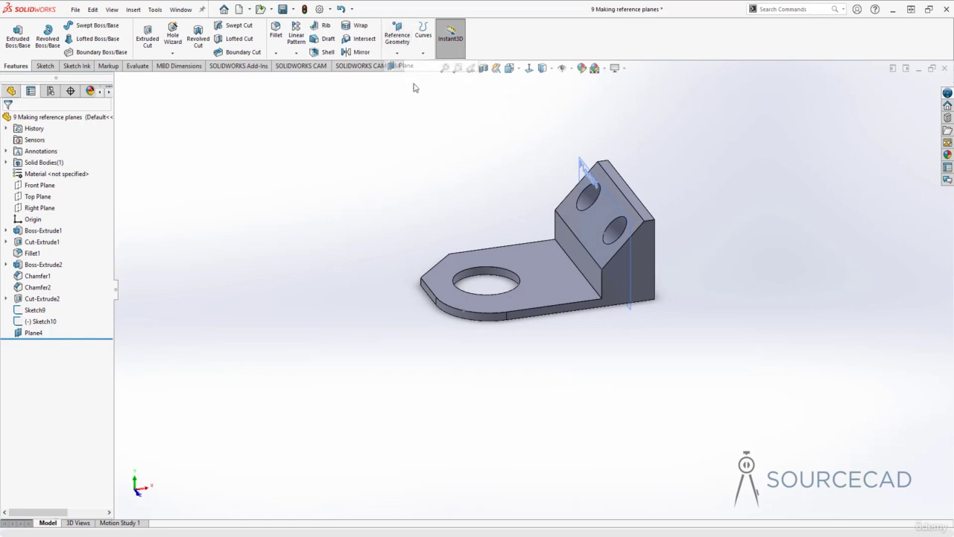
left_click(595, 226)
middle_click_drag(595, 226, 578, 257)
middle_click_drag(551, 184, 618, 270)
left_click(582, 305)
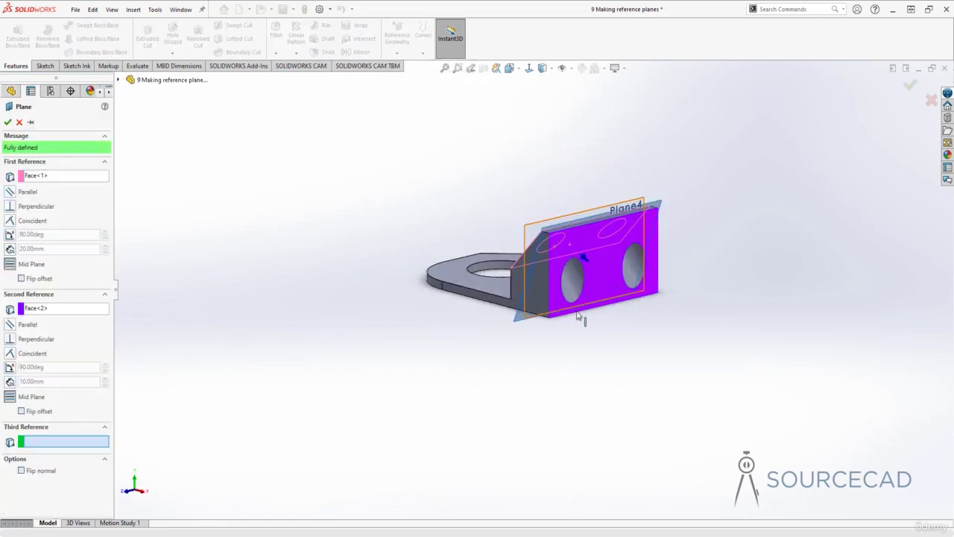
middle_click_drag(530, 358, 579, 334)
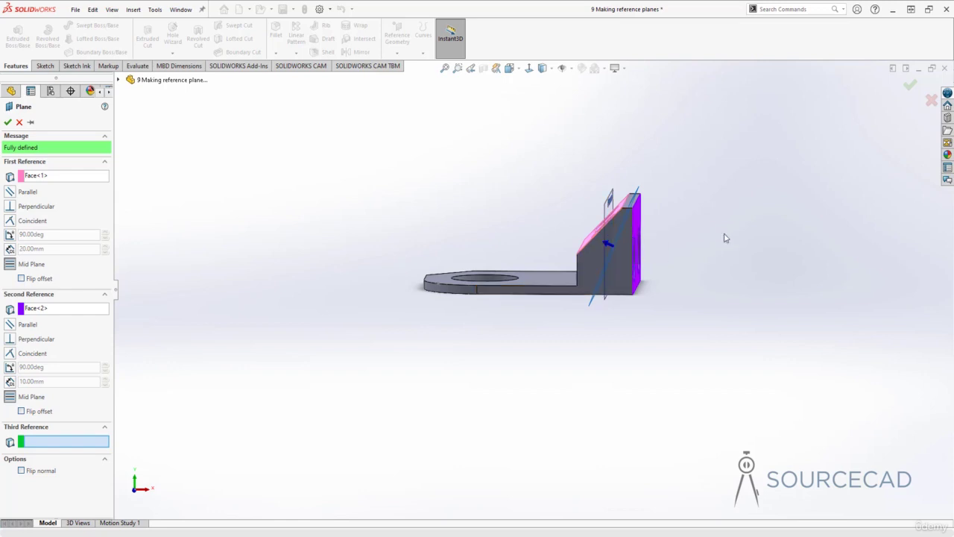
left_click(8, 122)
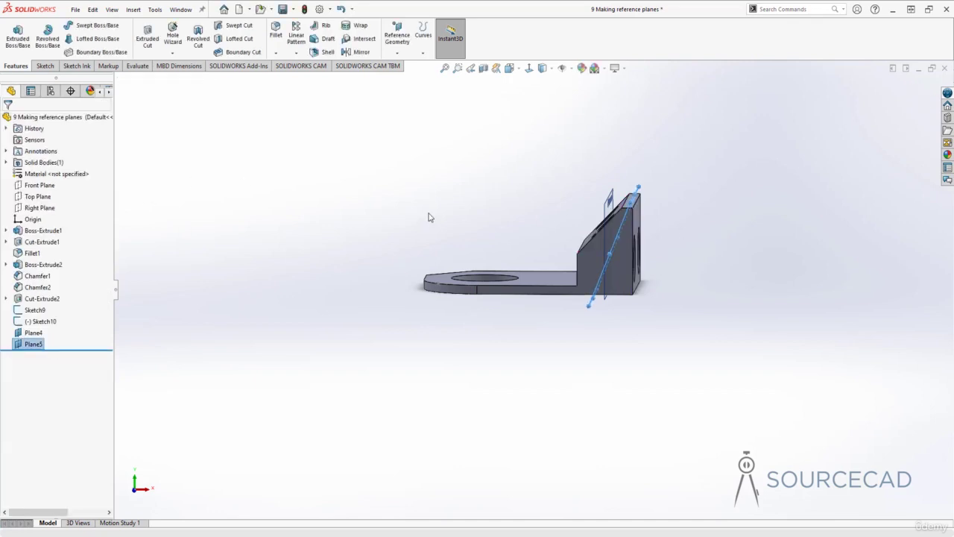
Create a plane parallel to the sloped face, referencing the upper vertex where the base's rounded corner meets its long side as coincident.
middle_click_drag(428, 217, 471, 221)
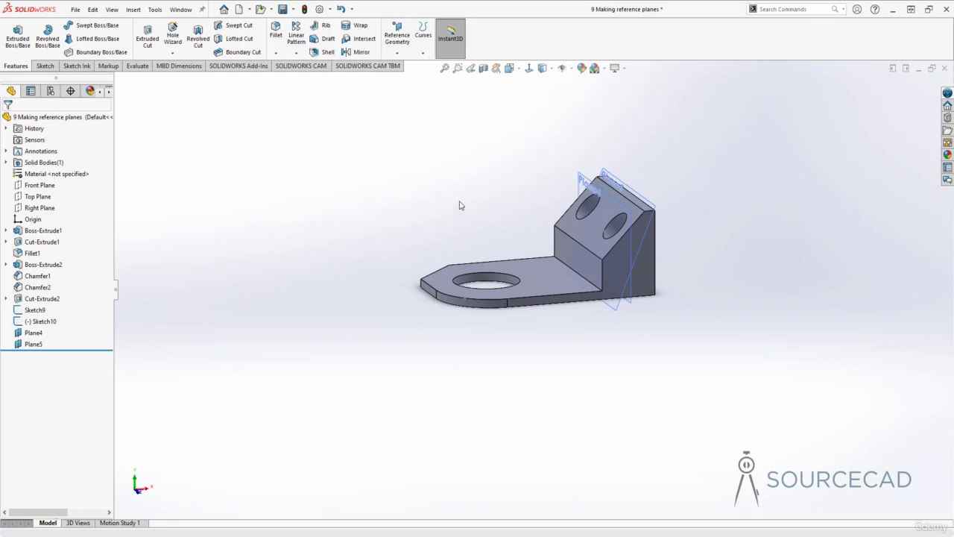
middle_click_drag(456, 198, 453, 218)
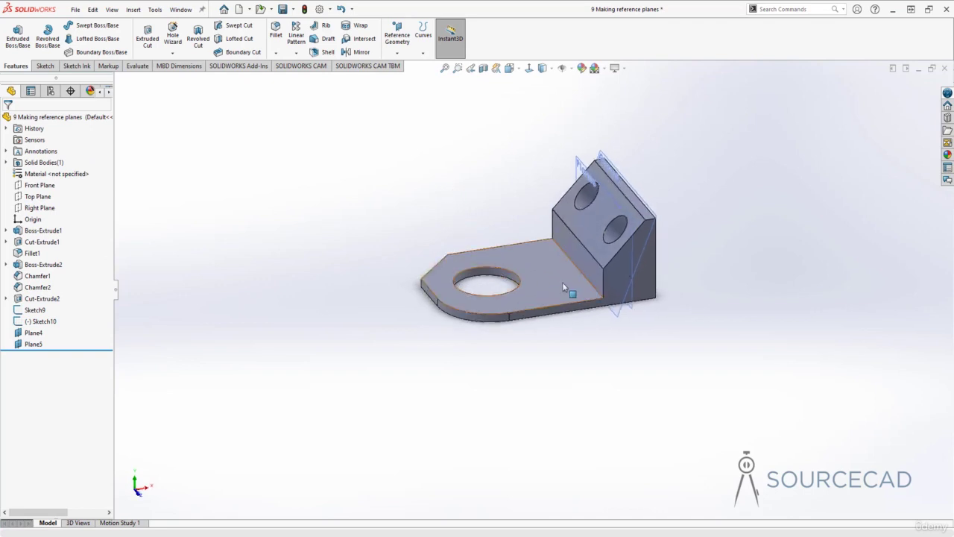
left_click(396, 41)
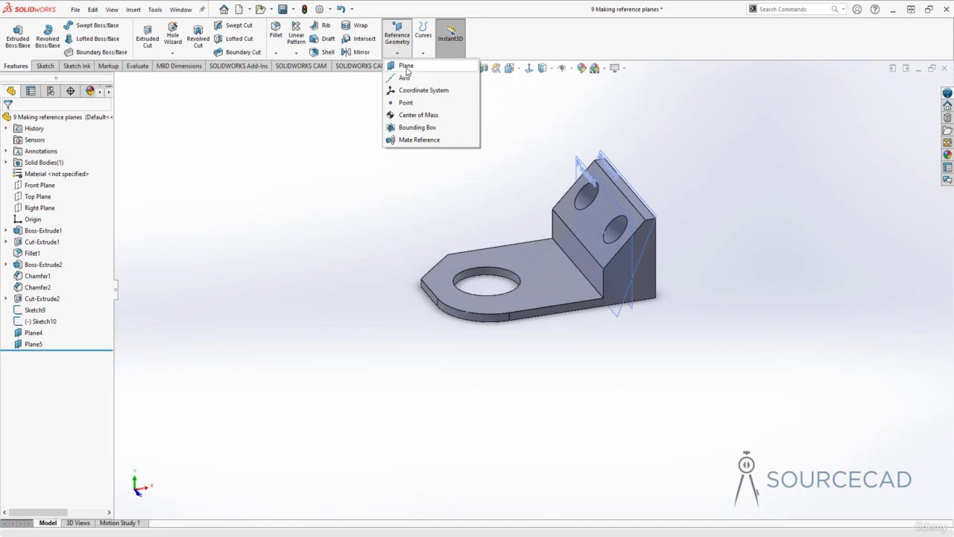
left_click(406, 66)
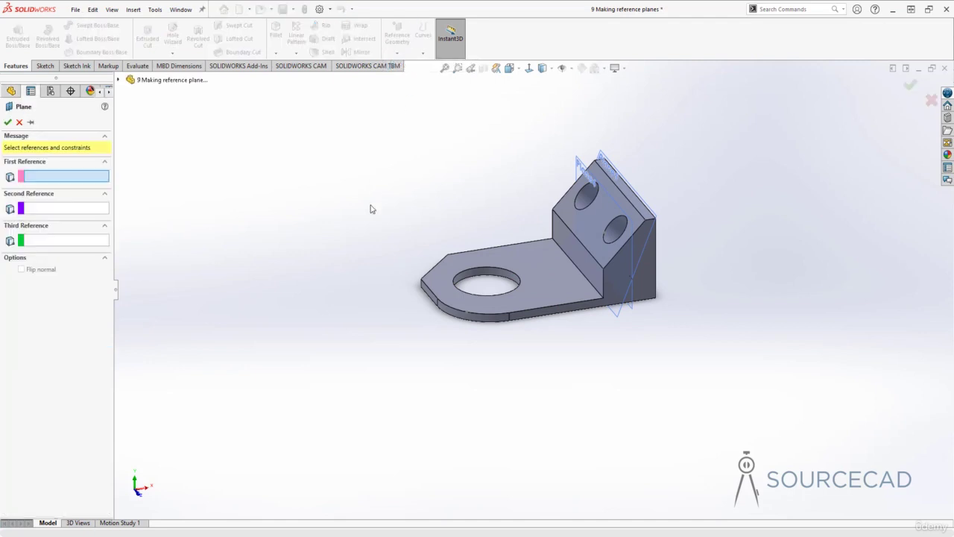
left_click(588, 216)
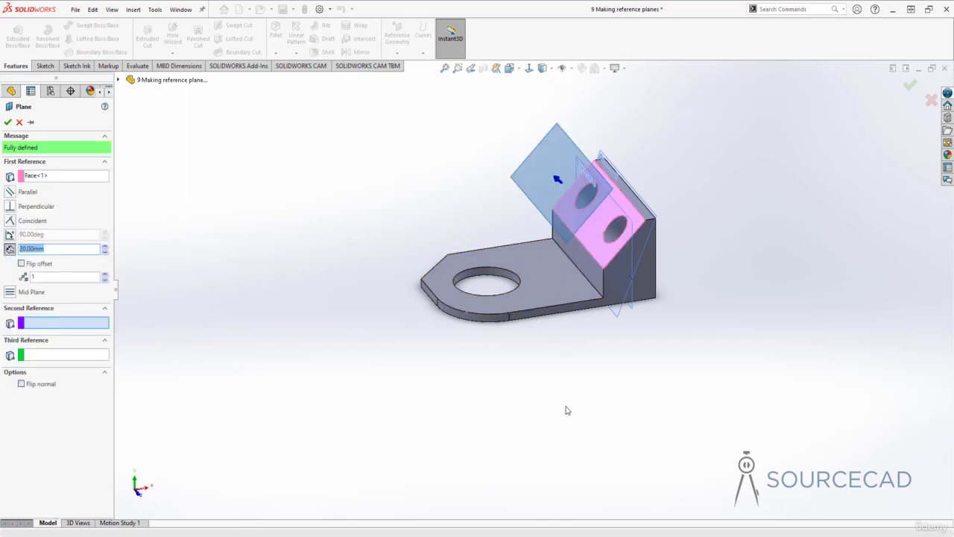
left_click(509, 316)
middle_click_drag(542, 380, 581, 292)
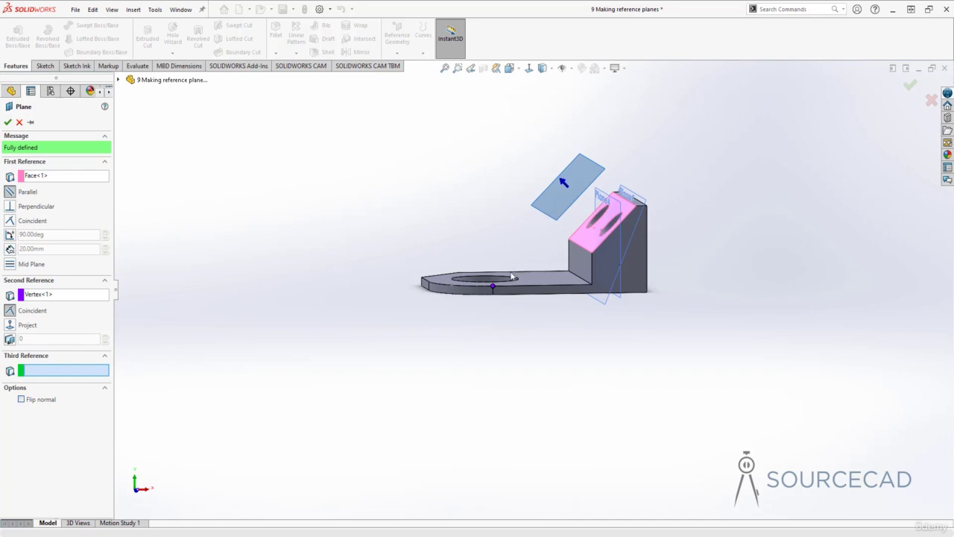
middle_click_drag(654, 278, 690, 230)
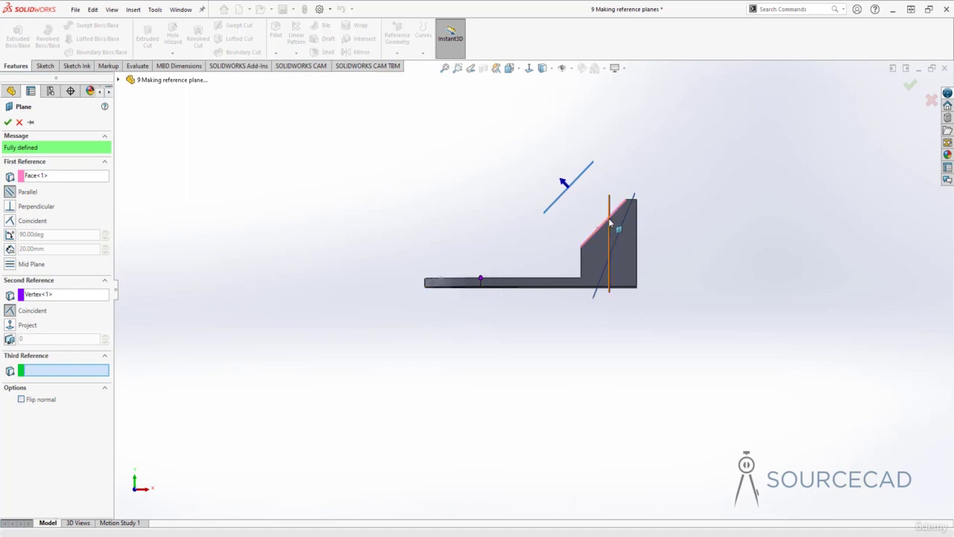
middle_click_drag(491, 226, 516, 259)
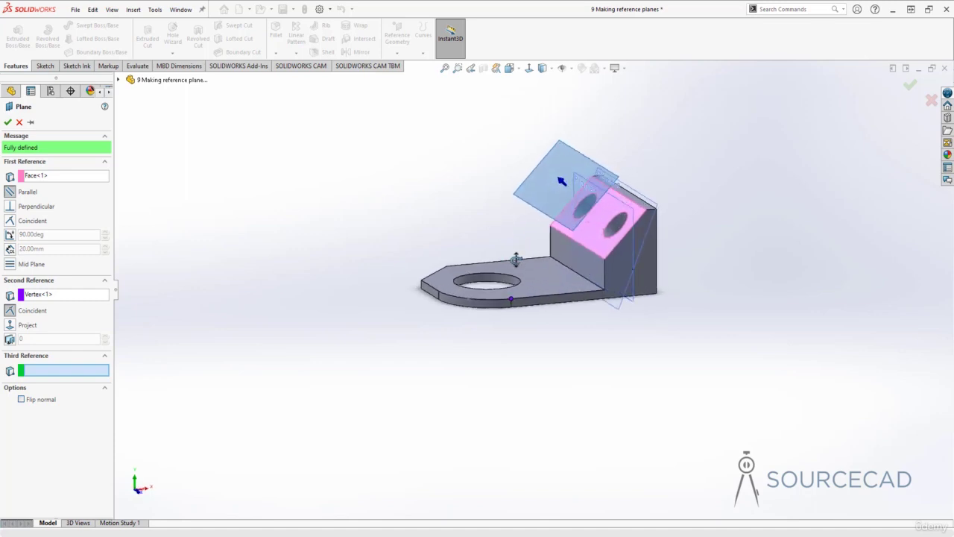
left_click(7, 122)
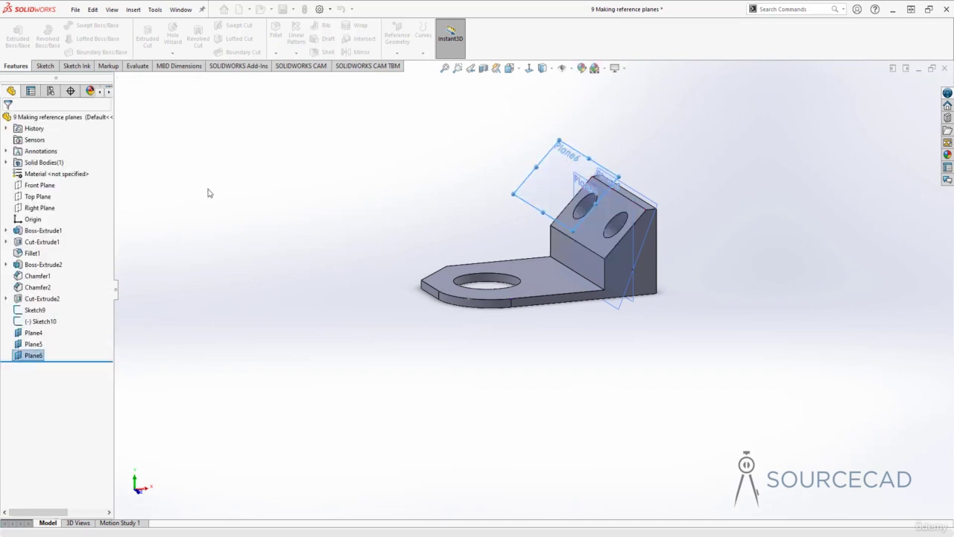
left_click(284, 198)
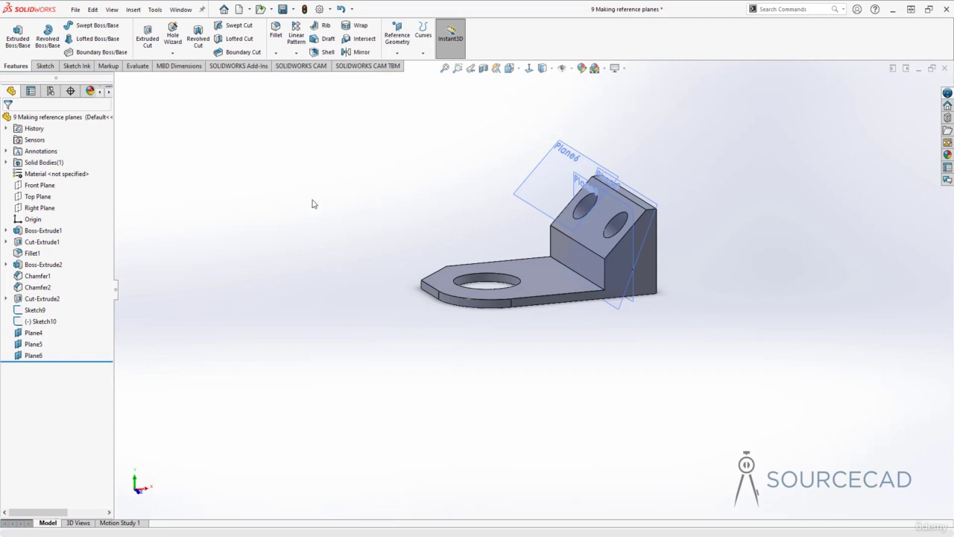
Start a reference plane tangent to the rounded corner face of the bracket's base.
middle_click_drag(438, 198, 457, 254)
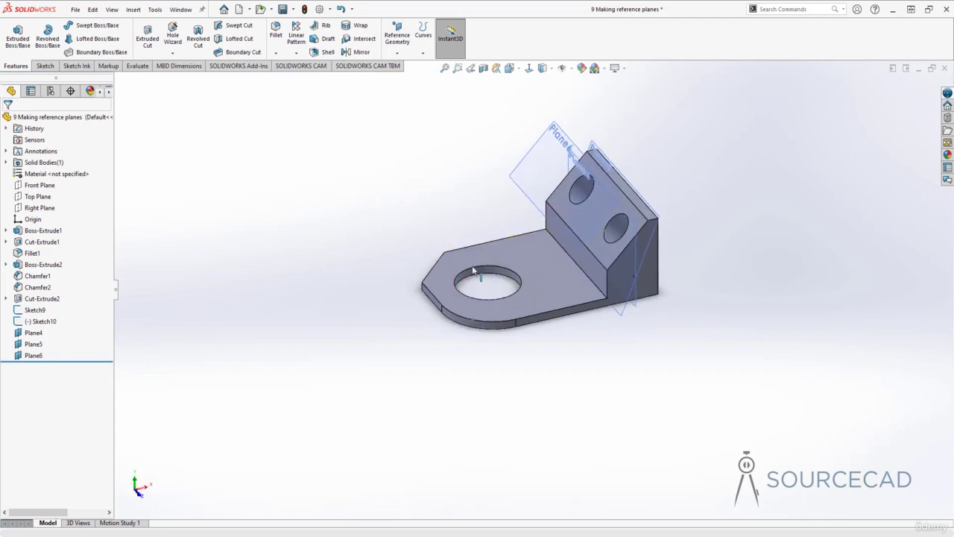
left_click(397, 37)
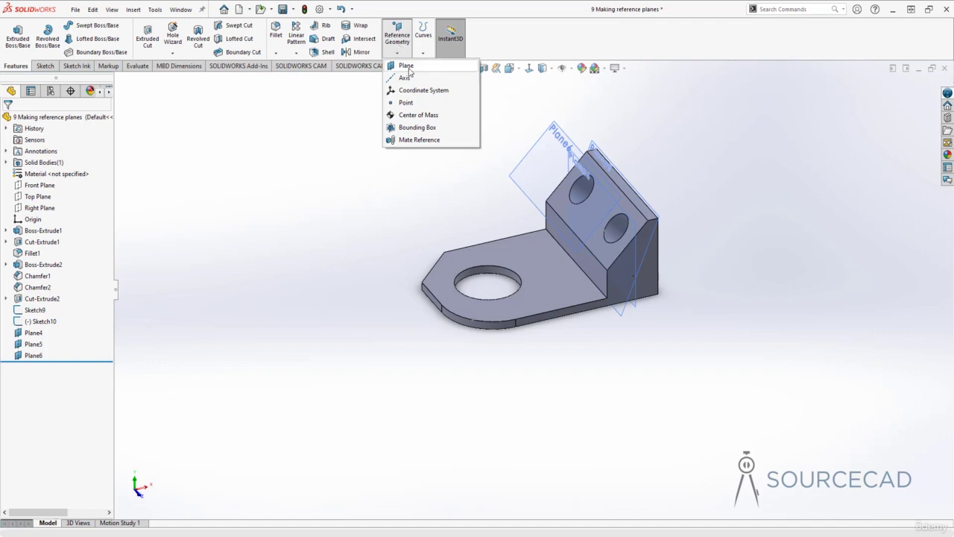
left_click(406, 66)
middle_click_drag(422, 209, 461, 289)
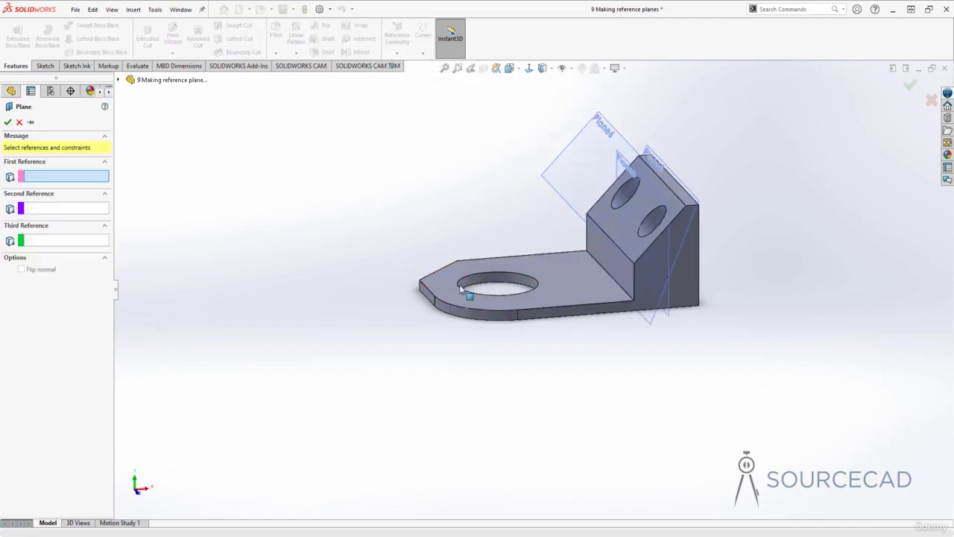
scroll(462, 290, "down", 3)
left_click(530, 327)
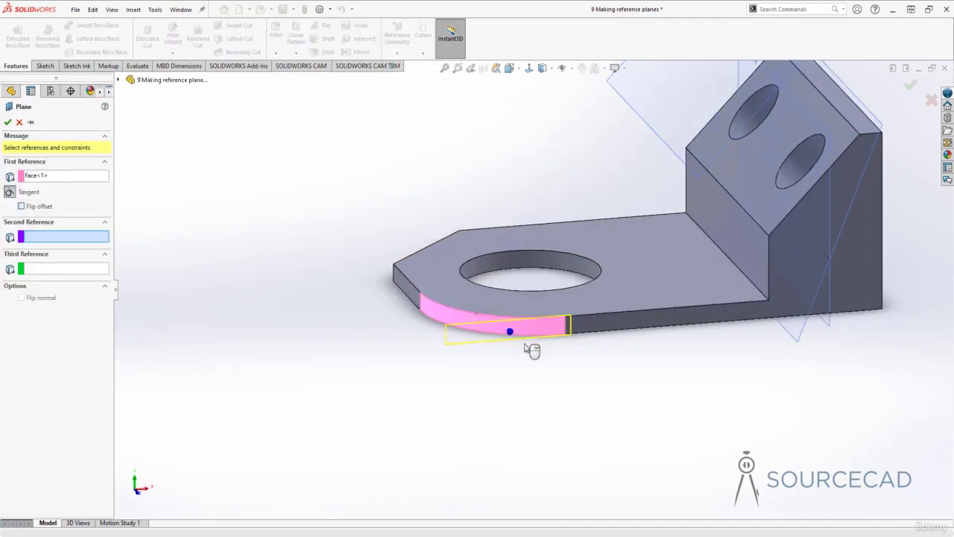
middle_click_drag(502, 192, 632, 408)
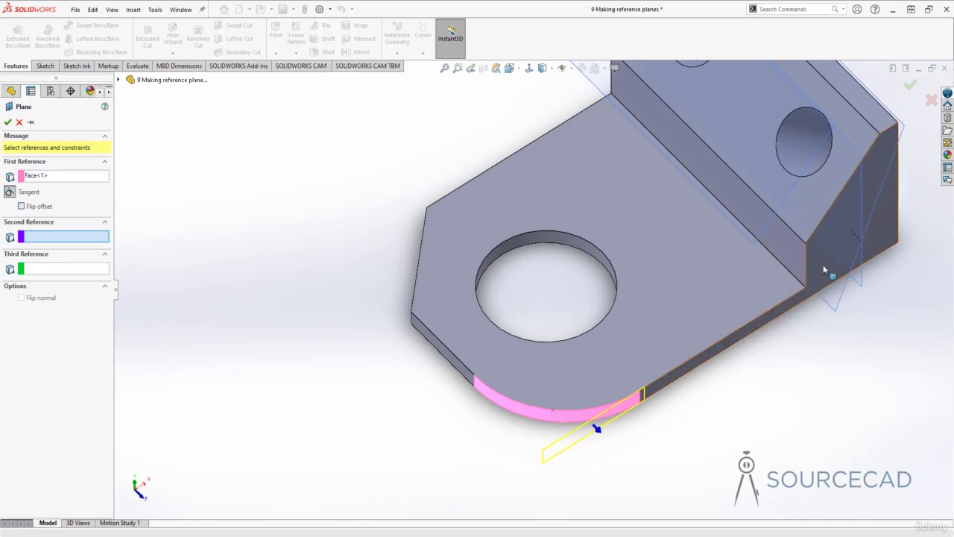
middle_click_drag(670, 421, 567, 329)
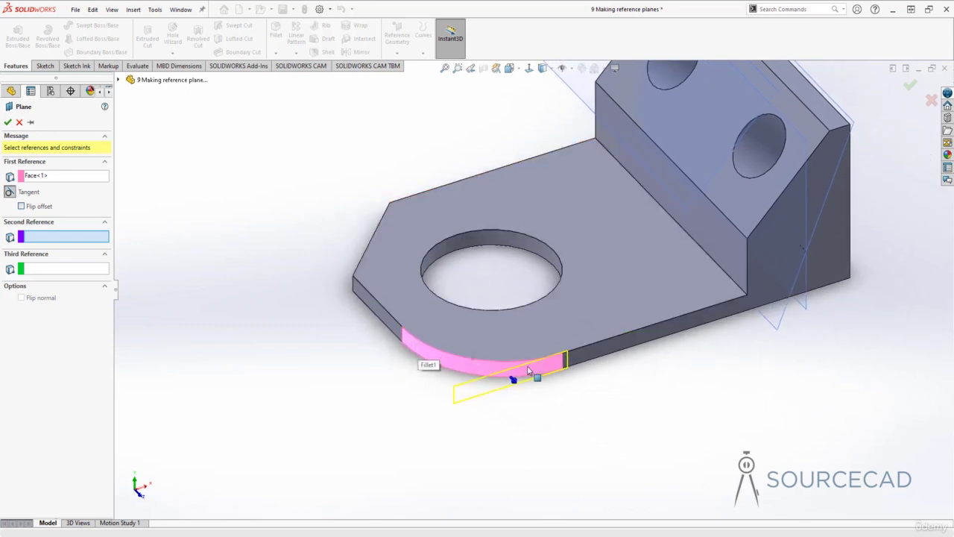
Make the tangent plane coincident with the Sketch9 point on the rounded corner's upper edge and create it.
left_click(473, 361)
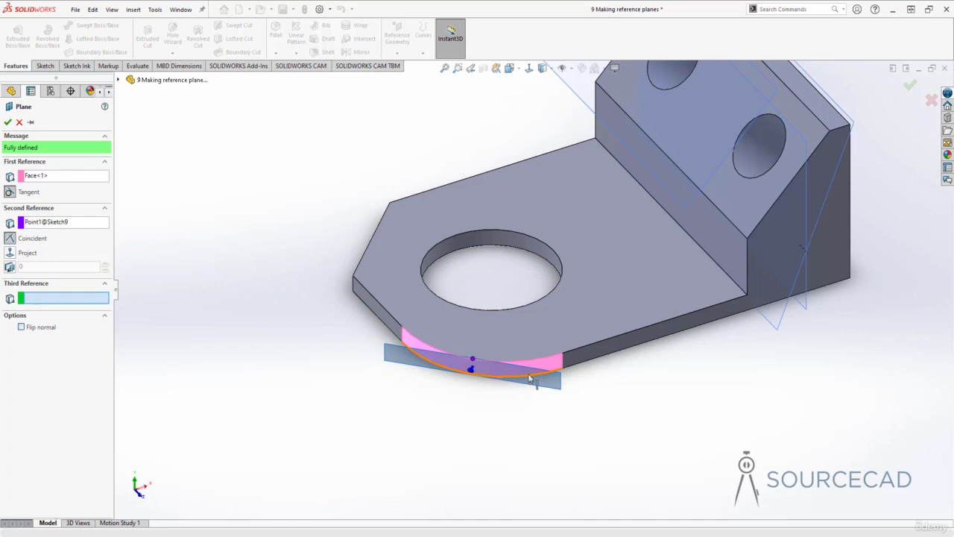
middle_click_drag(482, 338, 520, 364)
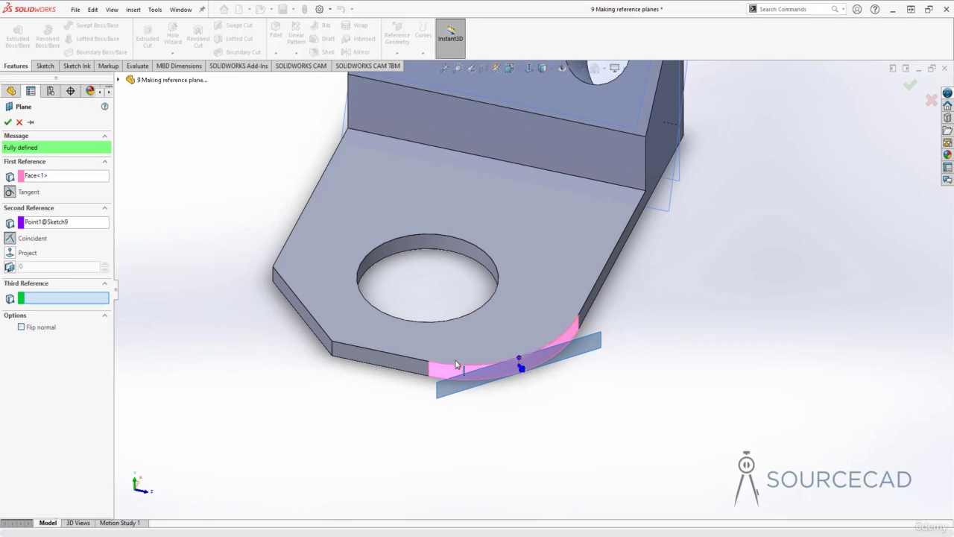
left_click(7, 122)
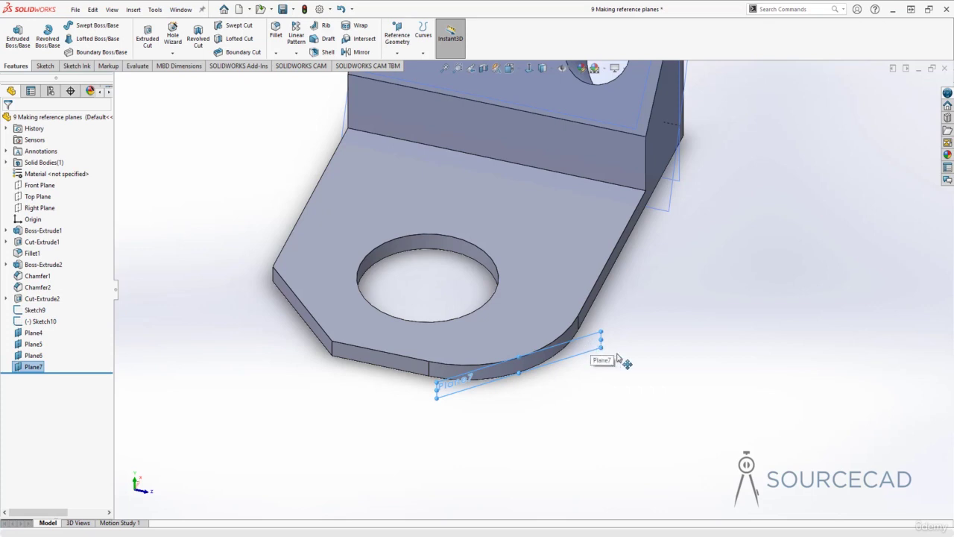
left_click(637, 324)
key("f")
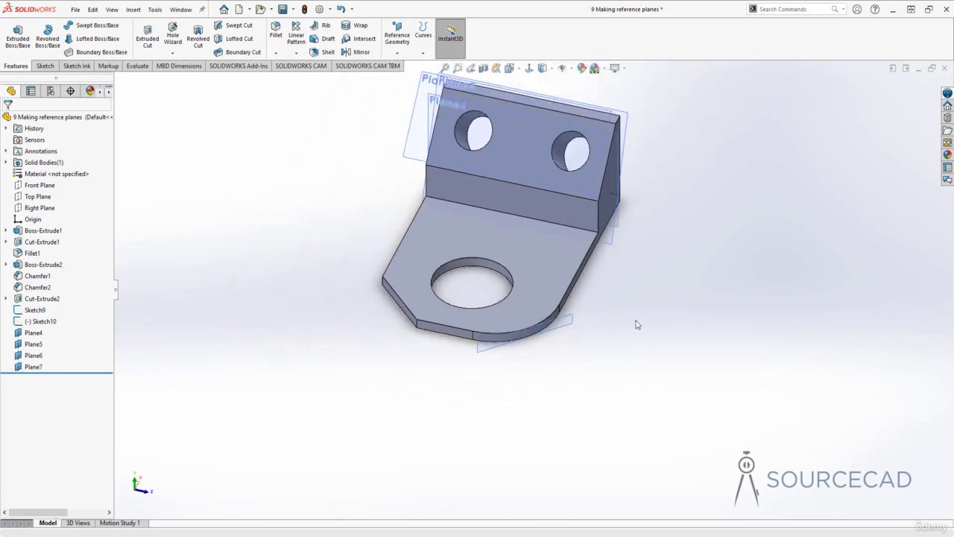
Create a reference plane tangent to the cylindrical face of the sloped face's hole nearer the exposed block side, coincident with the Sketch10 point on its rim.
left_click(398, 52)
left_click(407, 67)
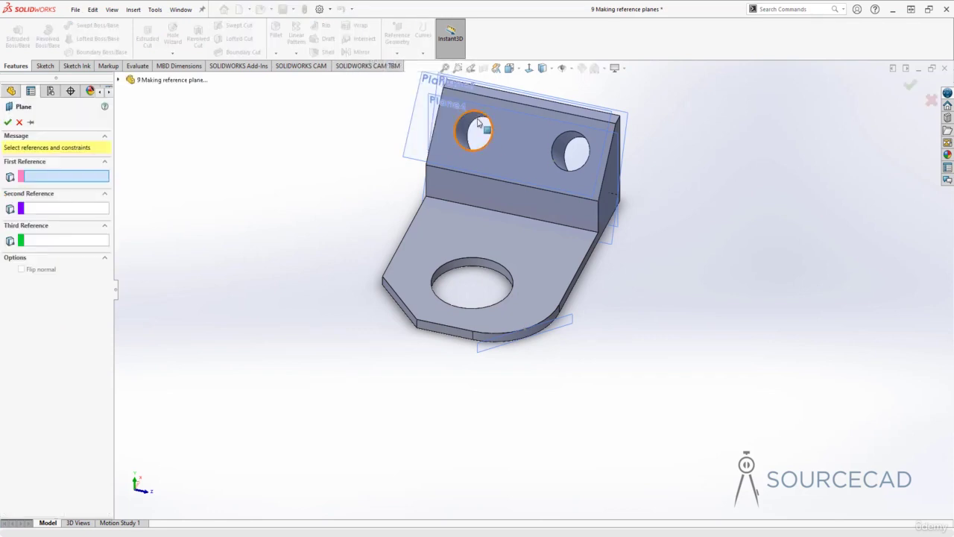
left_click(563, 147)
middle_click_drag(598, 159, 573, 183)
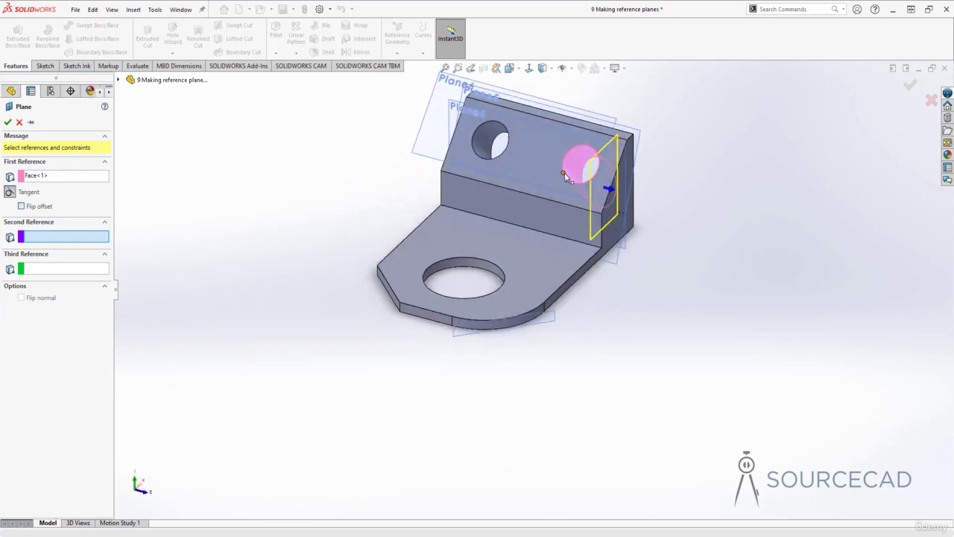
left_click(564, 172)
middle_click_drag(563, 246, 594, 191)
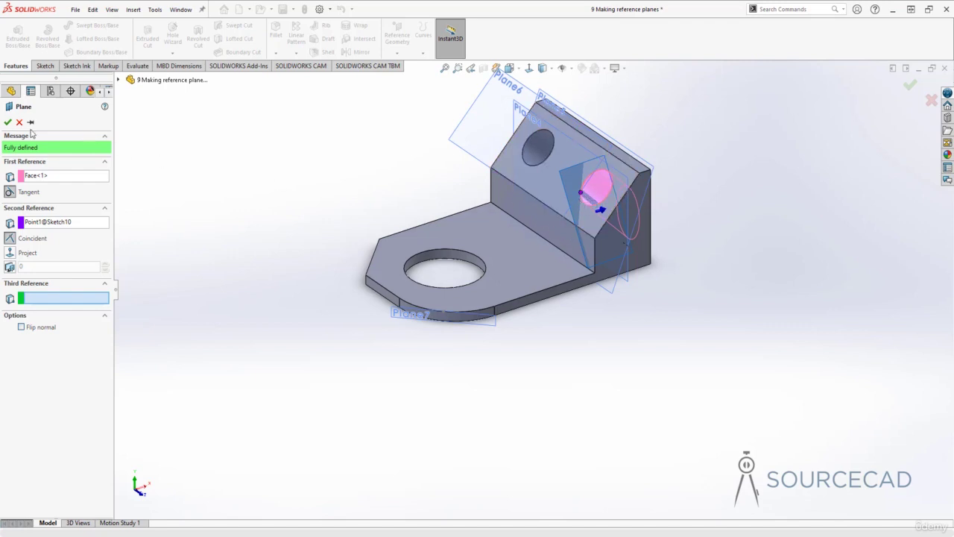
left_click(7, 122)
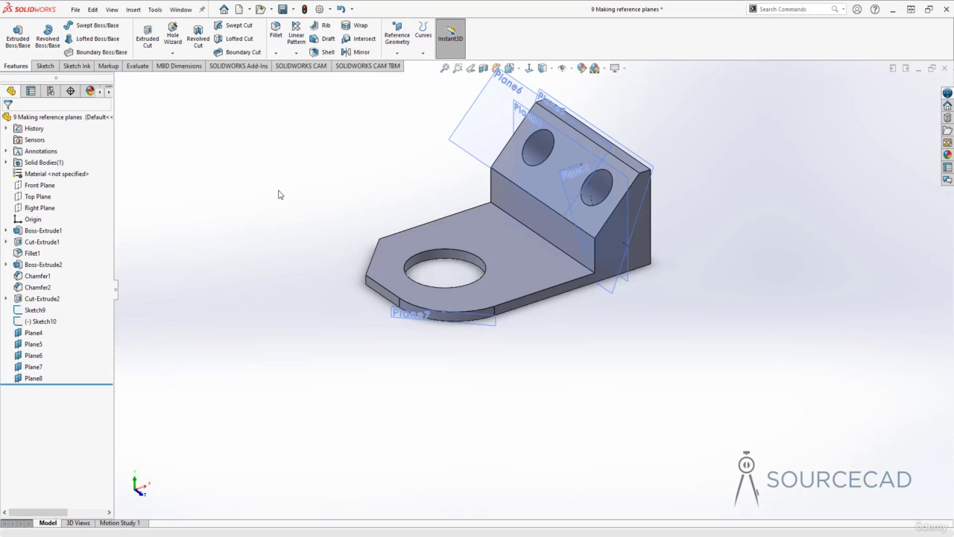
Delete all five reference planes, Plane4 through Plane8, from the bracket model.
left_click(33, 332)
left_click(37, 378, "shift")
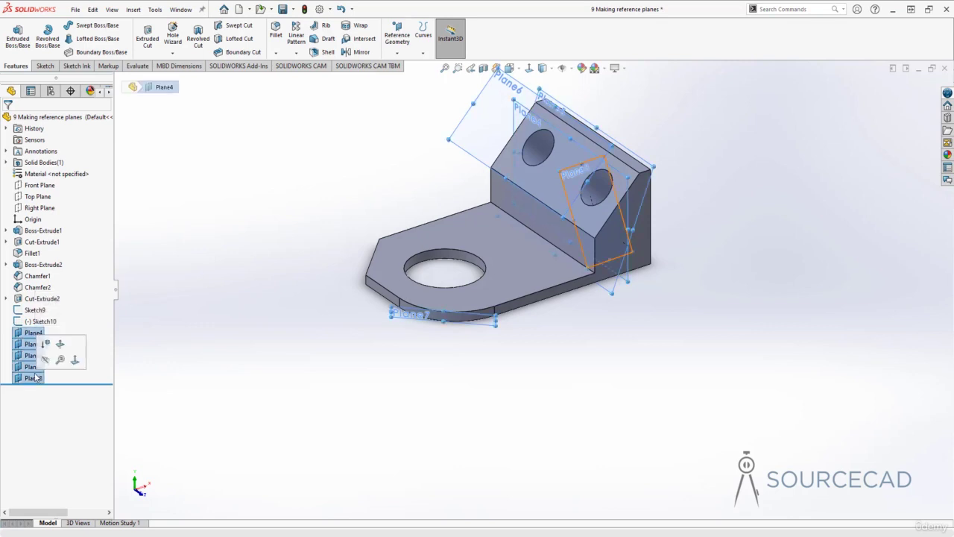
right_click(29, 378)
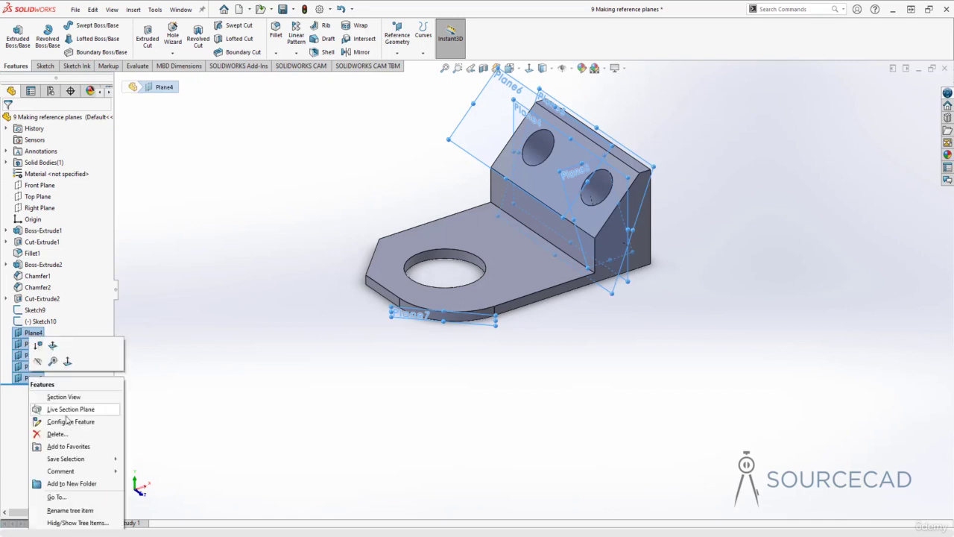
left_click(72, 436)
left_click(538, 236)
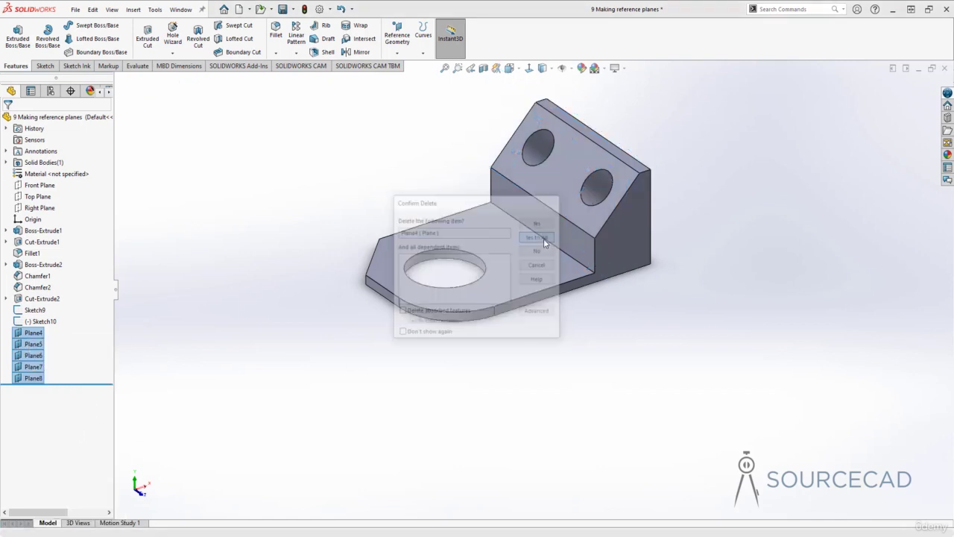
Create a plane through three vertices: the base's upper chamfer corner, a lower corner of the sloped face and its diagonally opposite upper corner.
middle_click_drag(666, 231, 664, 272, "ctrl")
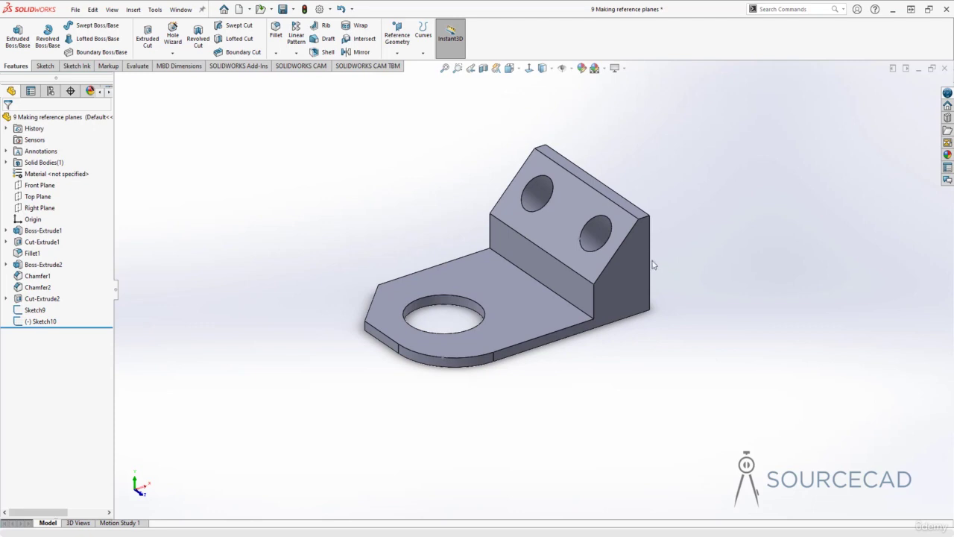
left_click(399, 44)
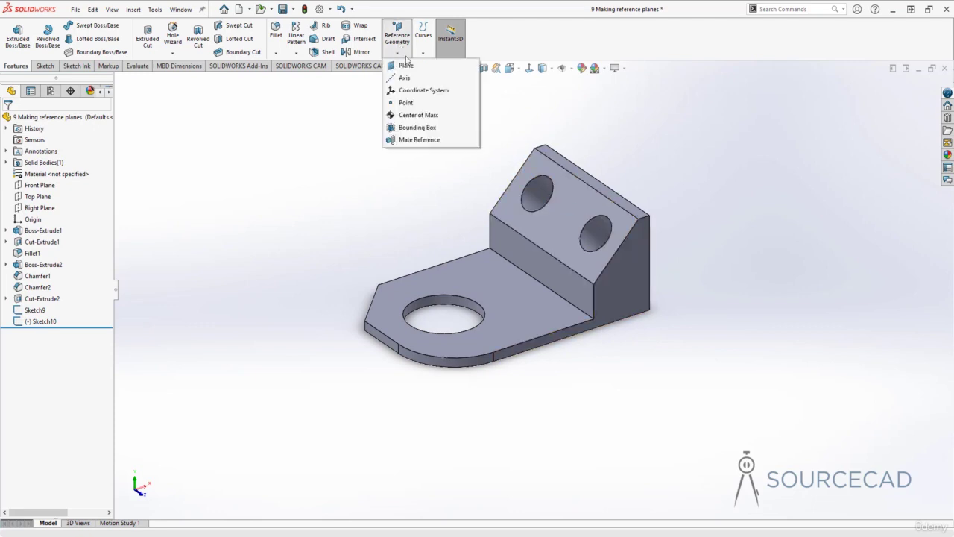
left_click(408, 66)
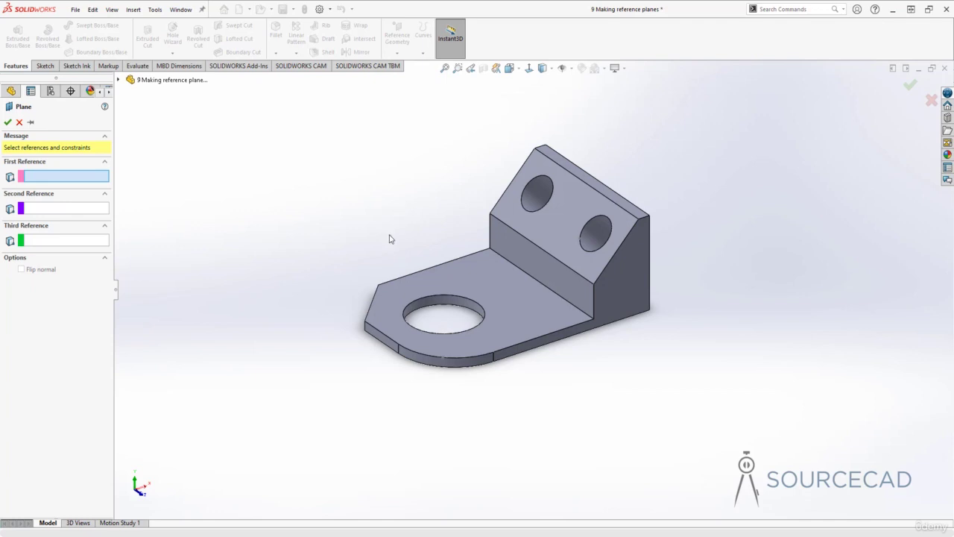
left_click(379, 285)
left_click(594, 282)
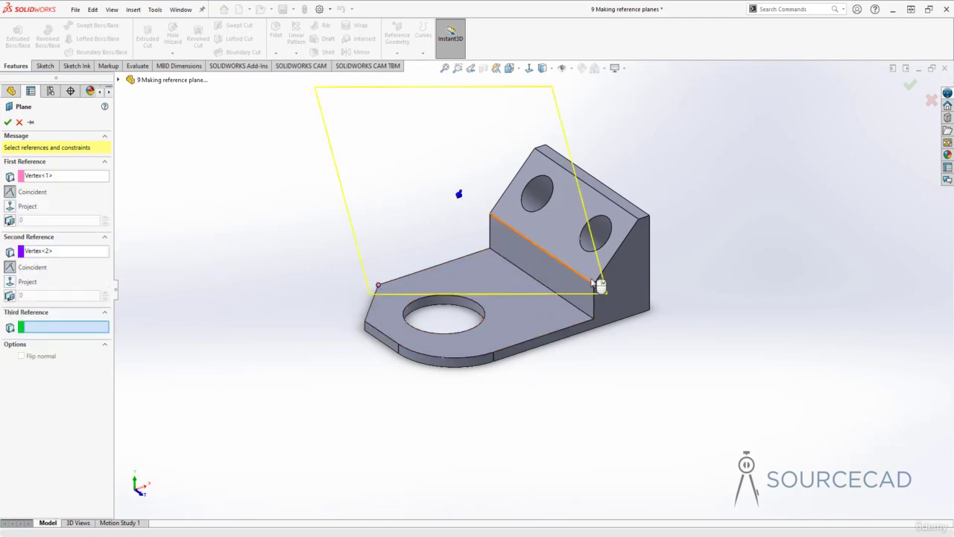
left_click(534, 149)
middle_click_drag(510, 301, 524, 278)
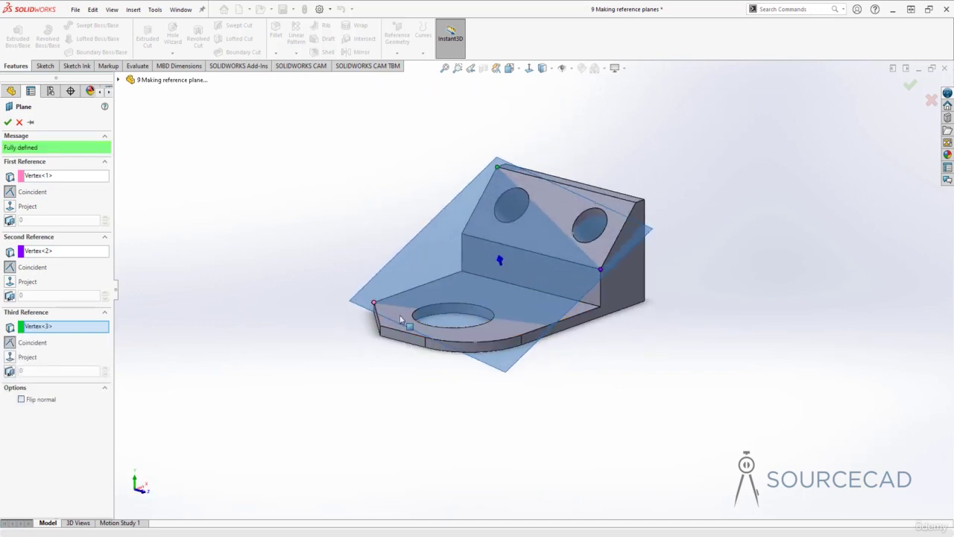
left_click(7, 122)
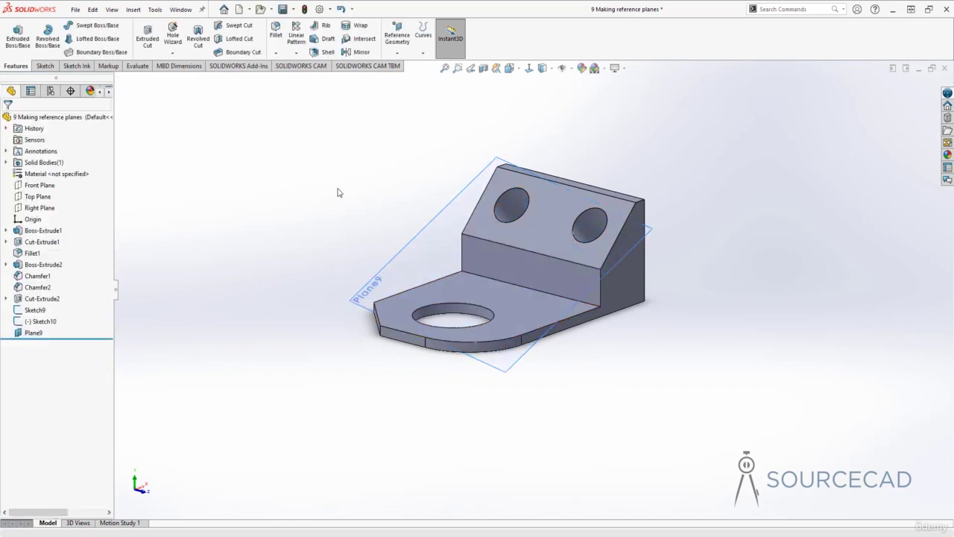
Delete the reference plane defined by the three vertices.
right_click(33, 332)
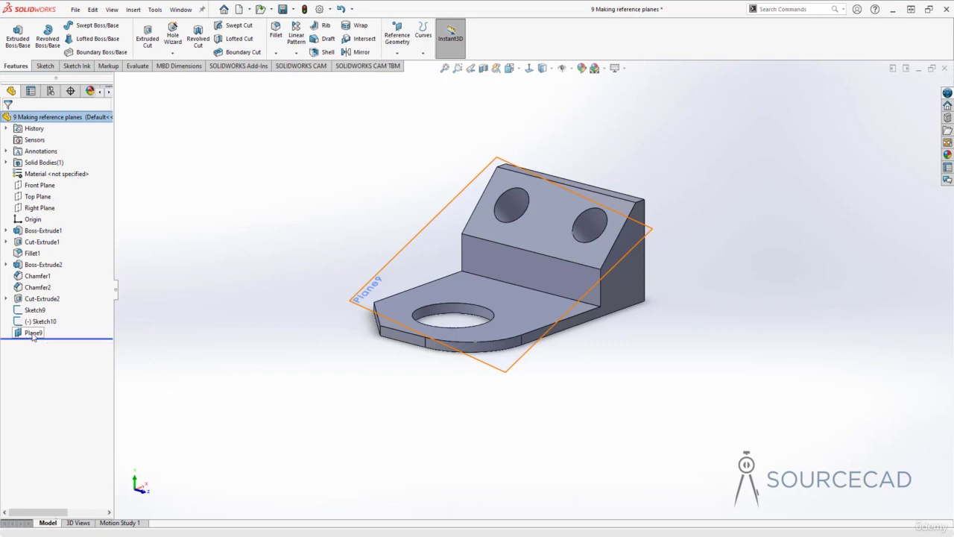
left_click(60, 421)
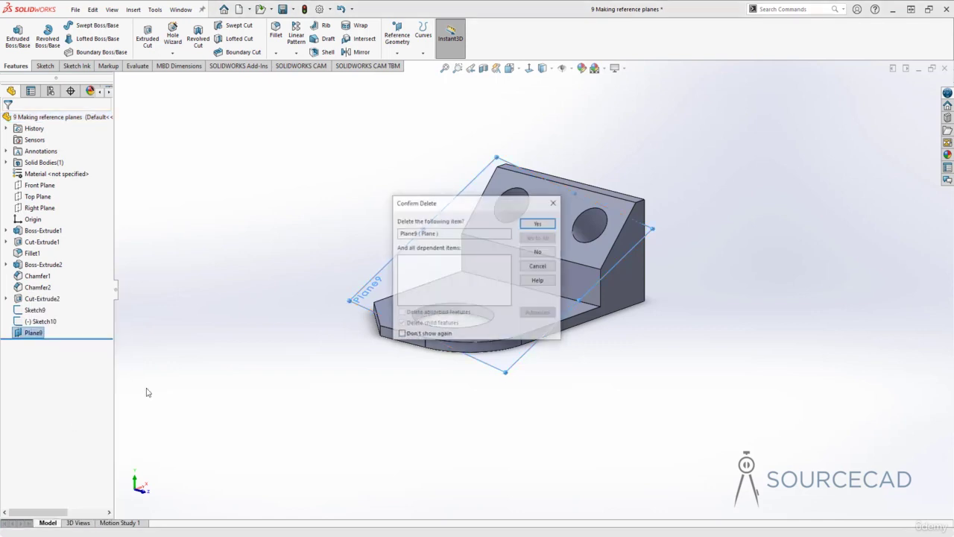
left_click(549, 225)
Start a plane perpendicular to the base's top face and coincident with the edge where that face meets the upright block.
left_click(397, 36)
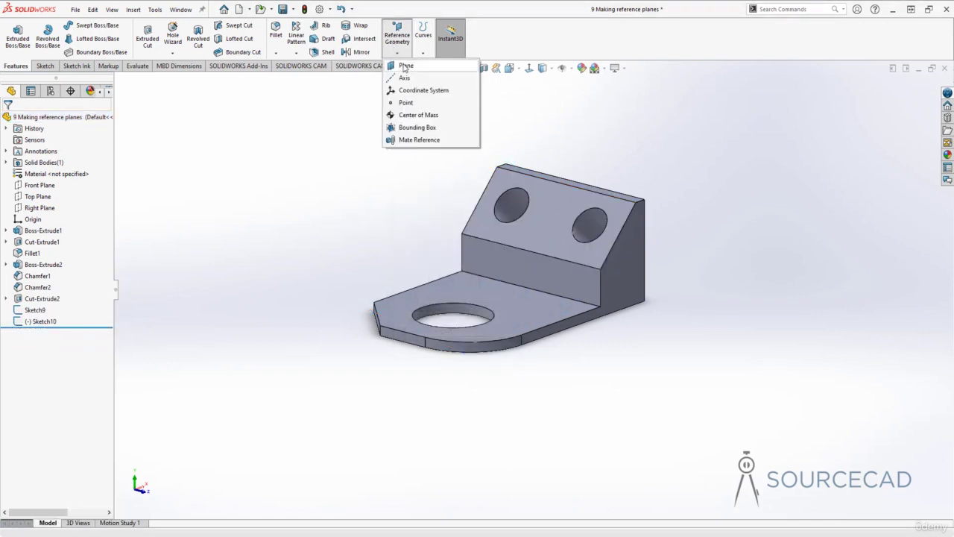
left_click(402, 68)
middle_click_drag(375, 237, 345, 253)
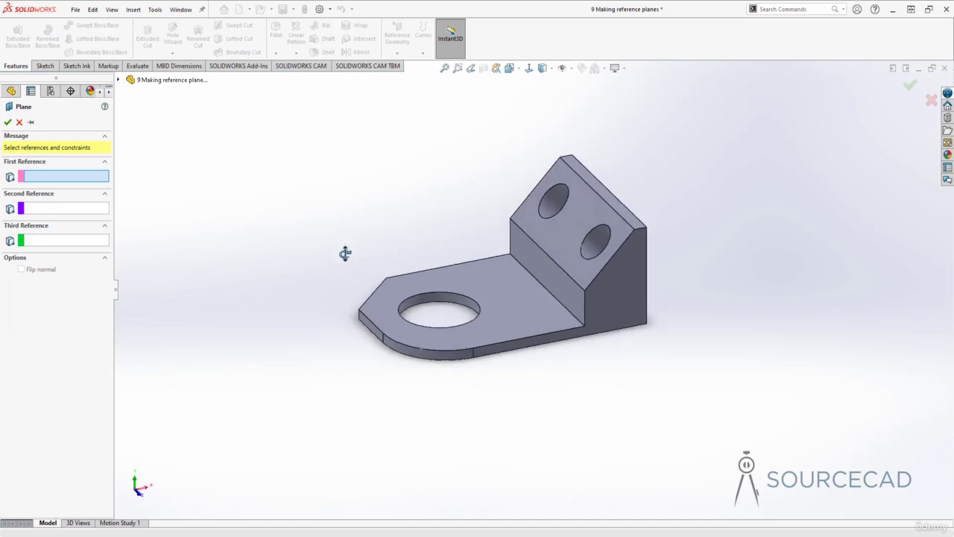
left_click(503, 297)
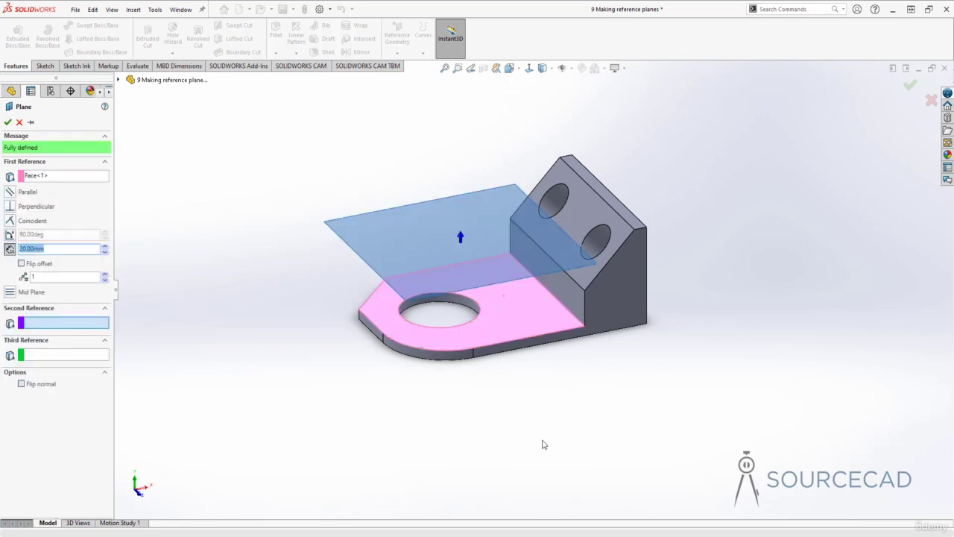
left_click(572, 327)
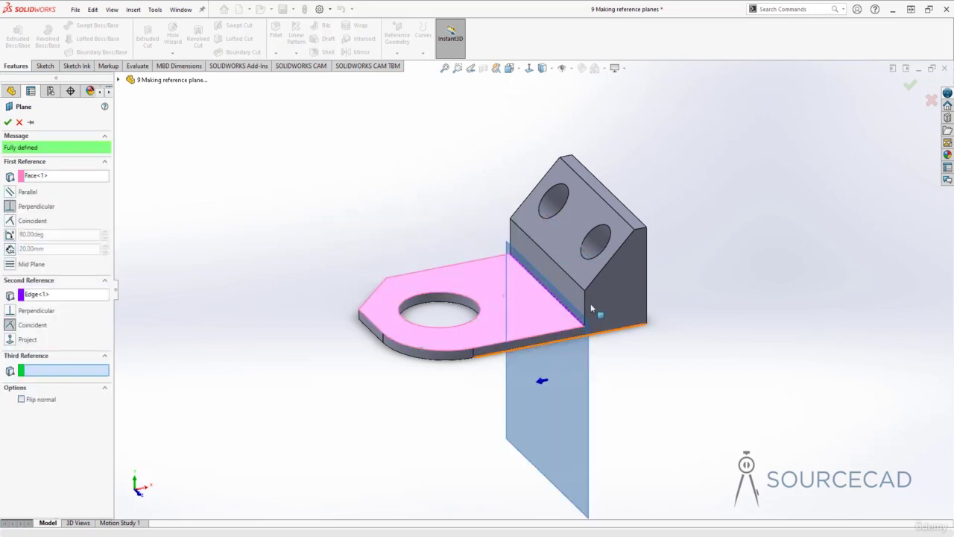
middle_click_drag(526, 402, 487, 385)
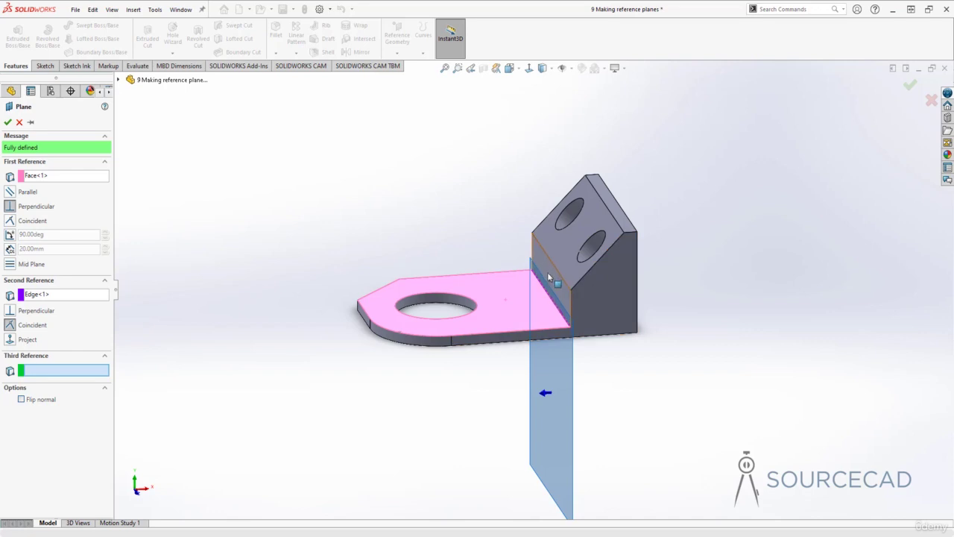
Switch the plane to an angle of 149° from the base's top face and flip its offset.
left_click(10, 235)
left_click(104, 233)
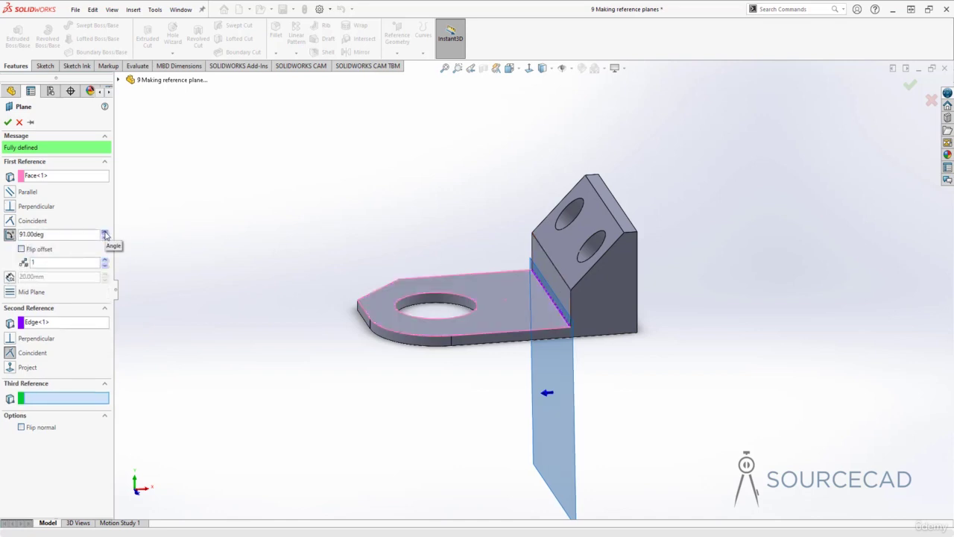
left_click(104, 233)
left_click(105, 234)
left_click(104, 233)
left_click_drag(104, 233, 104, 234)
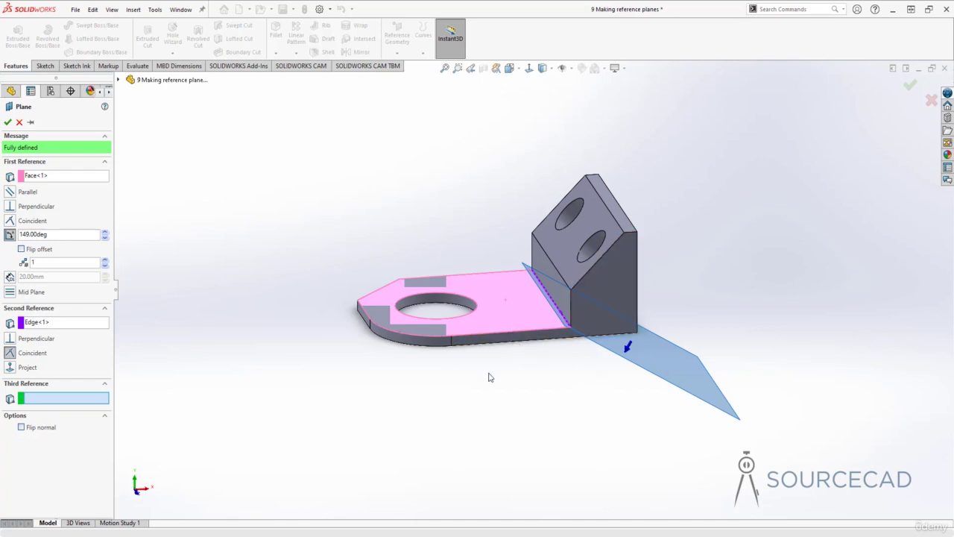
left_click(21, 251)
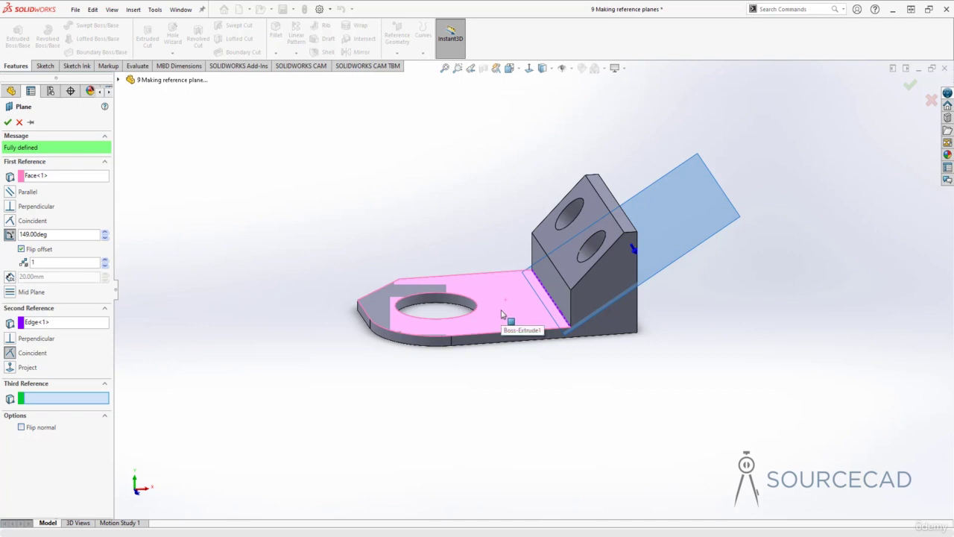
Set the plane's angle to 85° with four instances and create the angled planes around the edge.
left_click(106, 261)
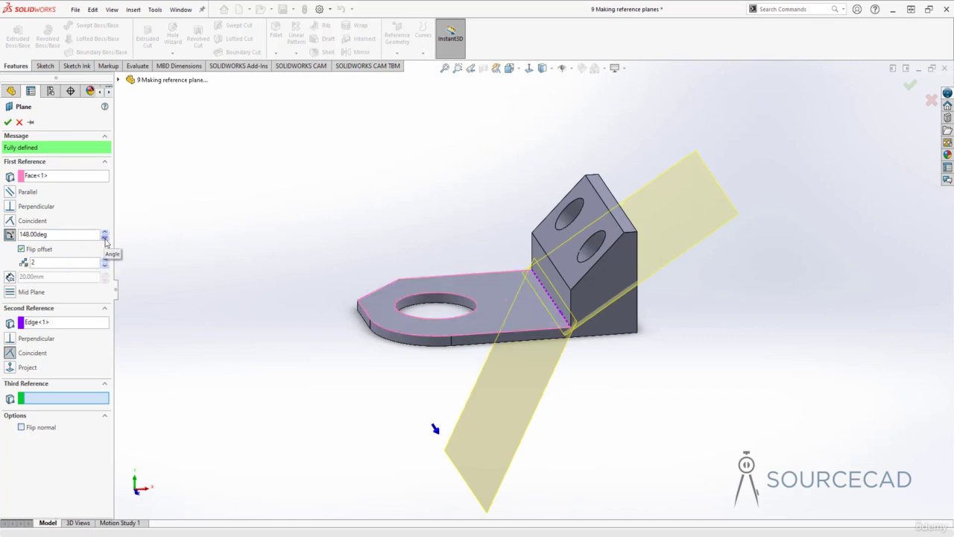
left_click(104, 237)
left_click_drag(105, 239, 105, 239)
left_click(105, 259)
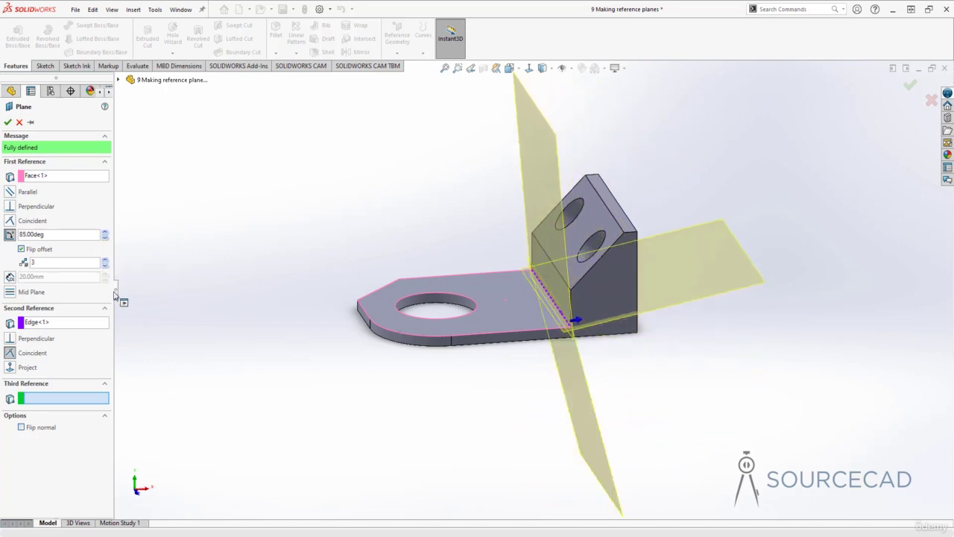
left_click(105, 259)
middle_click_drag(615, 345, 586, 316)
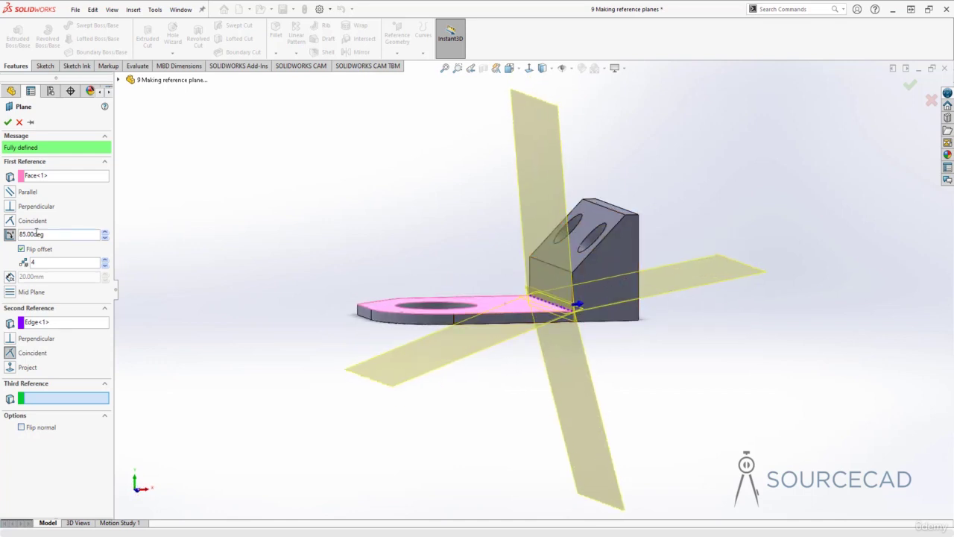
left_click(7, 122)
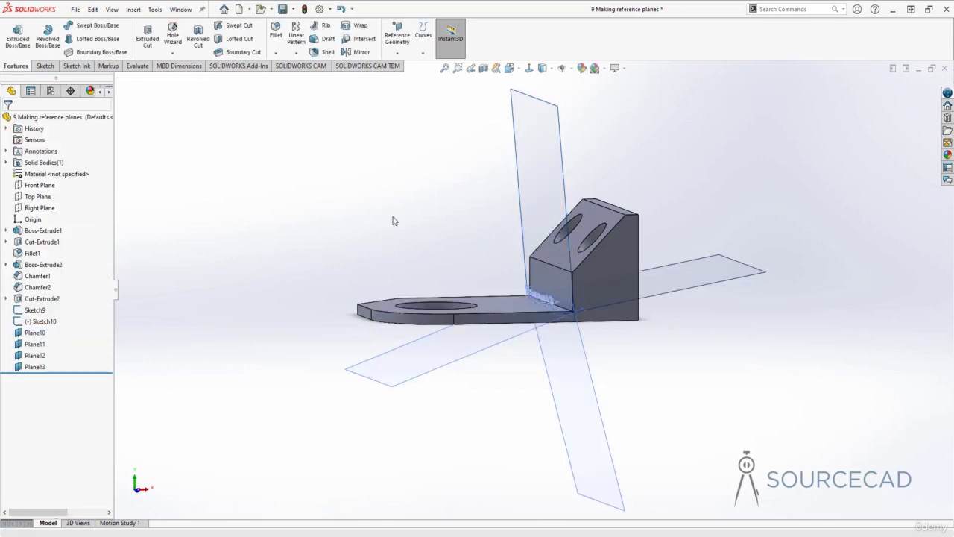
Delete the four angled planes, Plane10 through Plane13.
left_click(45, 335)
left_click(37, 366, "shift")
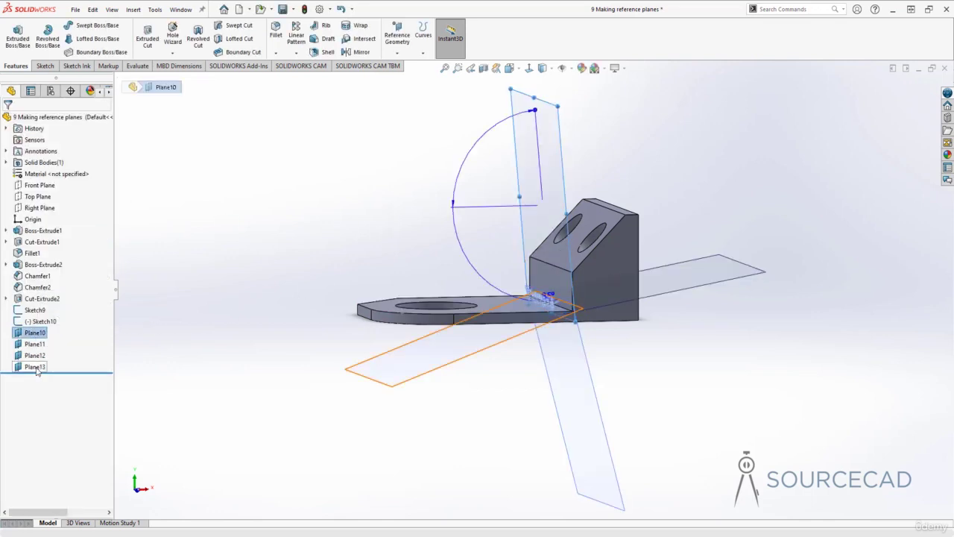
key("Delete")
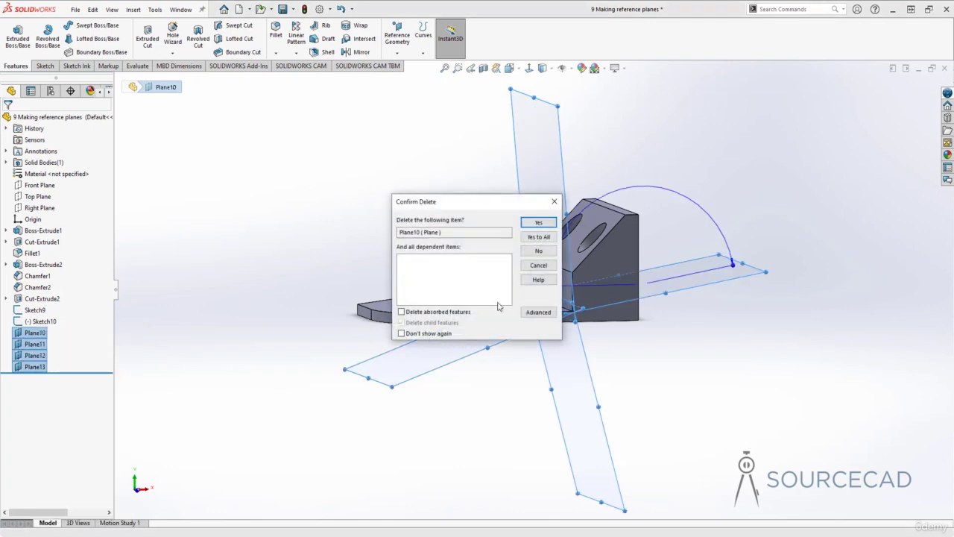
left_click(539, 237)
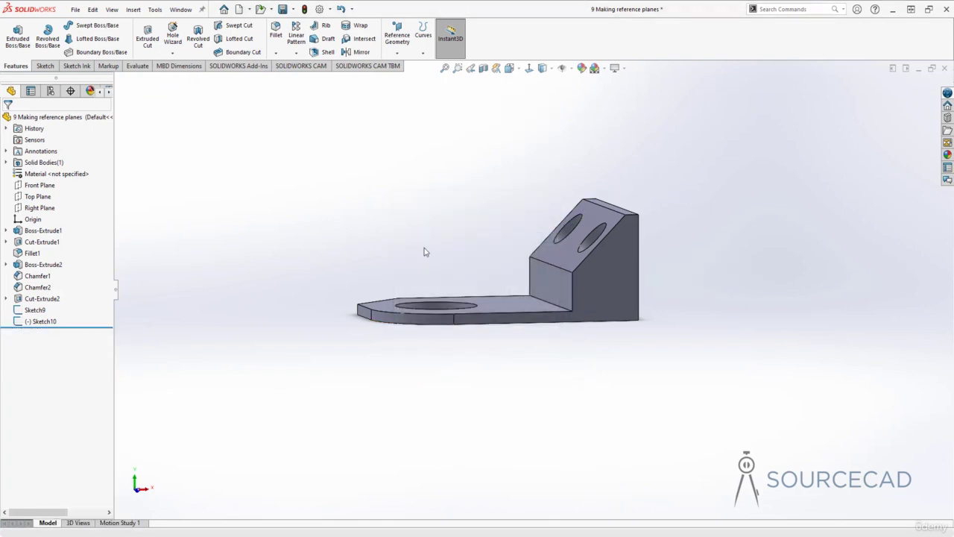
Start a new sketch on the top face of the bracket's base.
middle_click_drag(447, 298, 441, 309)
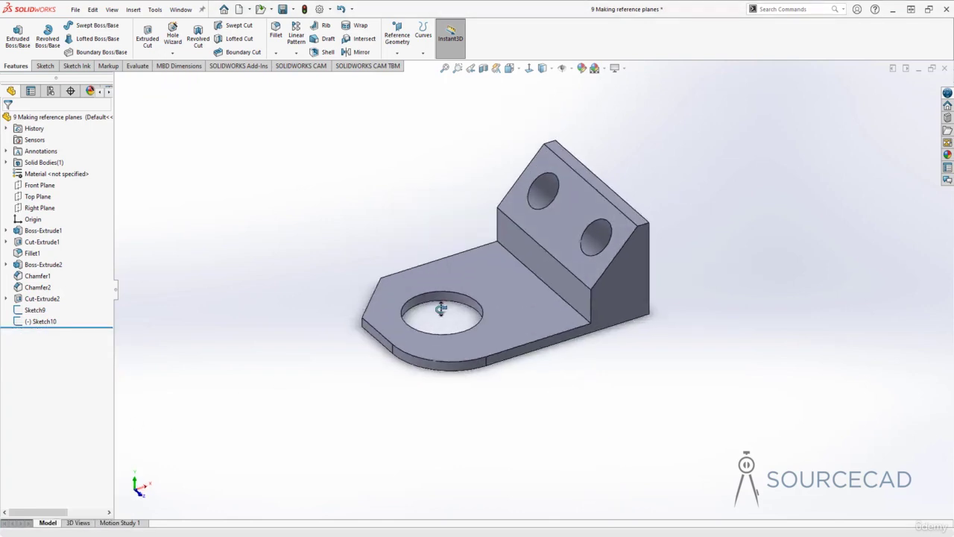
left_click(44, 65)
left_click(15, 34)
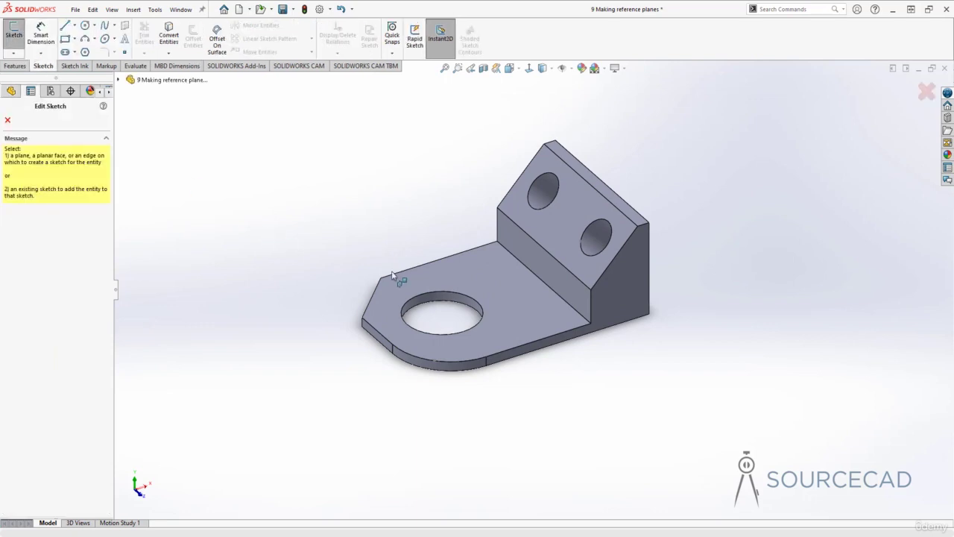
left_click(507, 301)
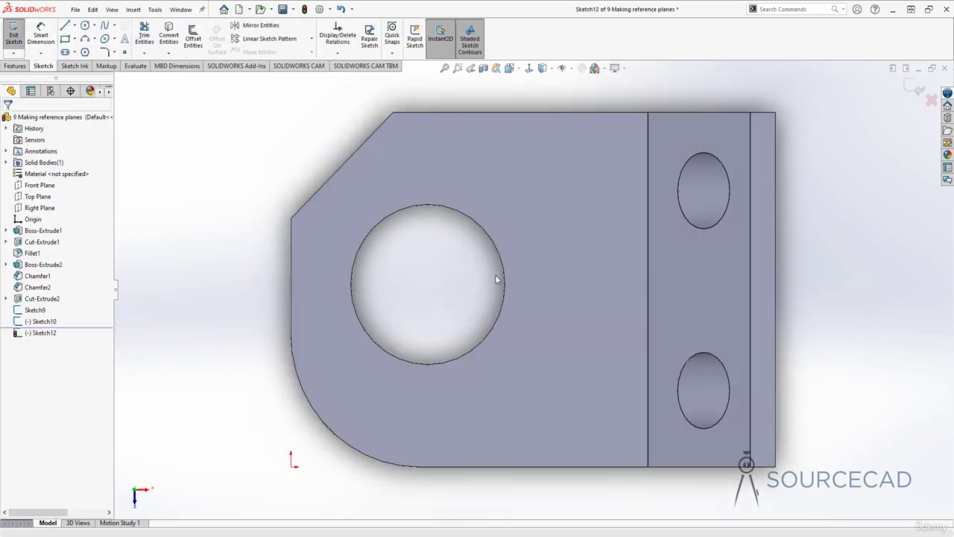
Sketch a wavy four-point spline from outside the base's rounded and chamfered end to a point on the base, then exit the sketch.
left_click(104, 24)
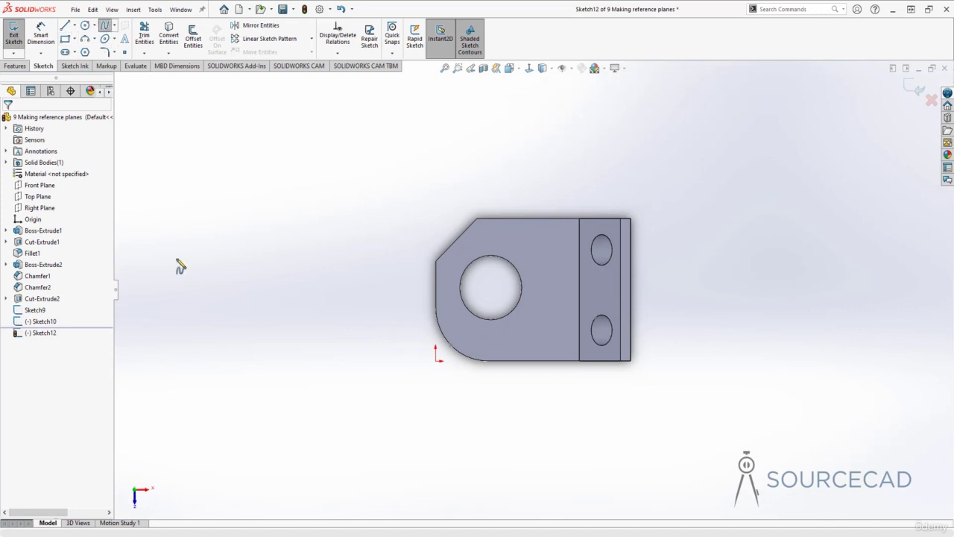
left_click(175, 297)
left_click(241, 235)
left_click(342, 296)
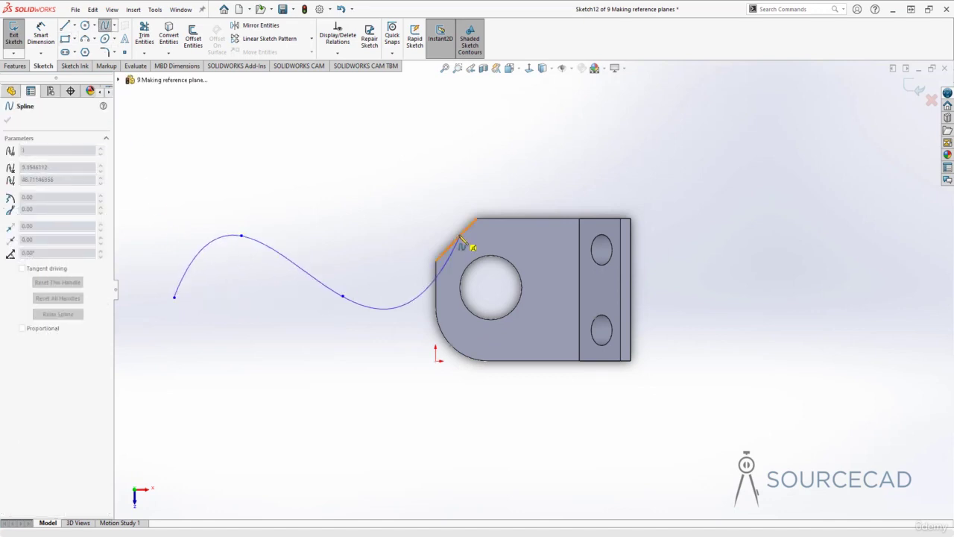
left_click(503, 246)
left_click(917, 91)
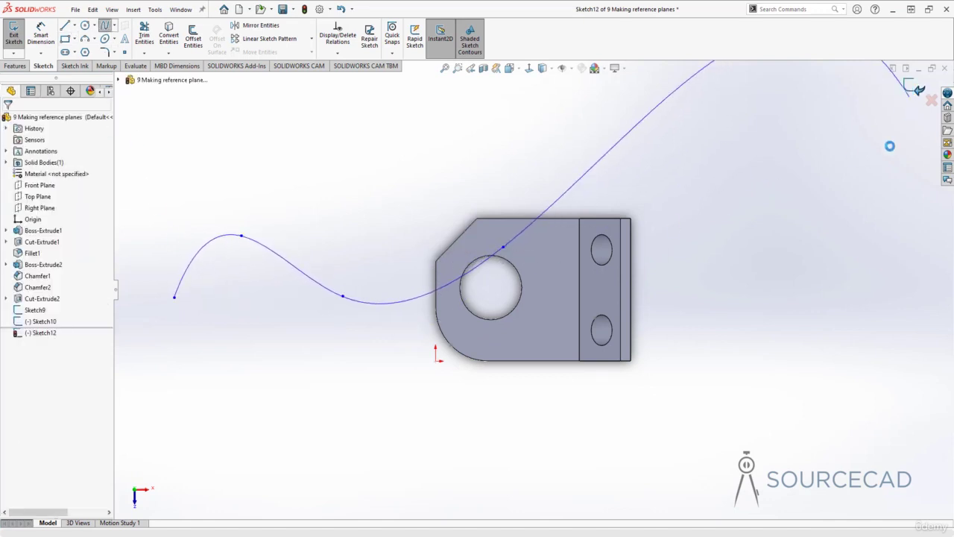
Start a reference plane with the spline as first reference and its outer endpoint as second reference, making it perpendicular to the curve.
middle_click_drag(446, 357, 478, 192)
left_click(440, 199)
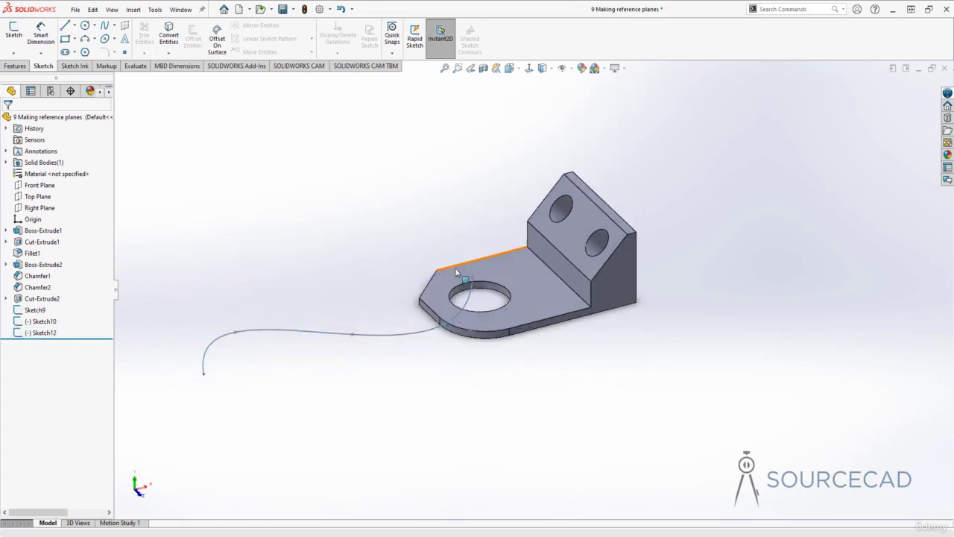
mouse_move(456, 272)
middle_mouse_down()
mouse_move(490, 266)
mouse_move(476, 283)
middle_mouse_up()
middle_click_drag(407, 304, 515, 278, "ctrl")
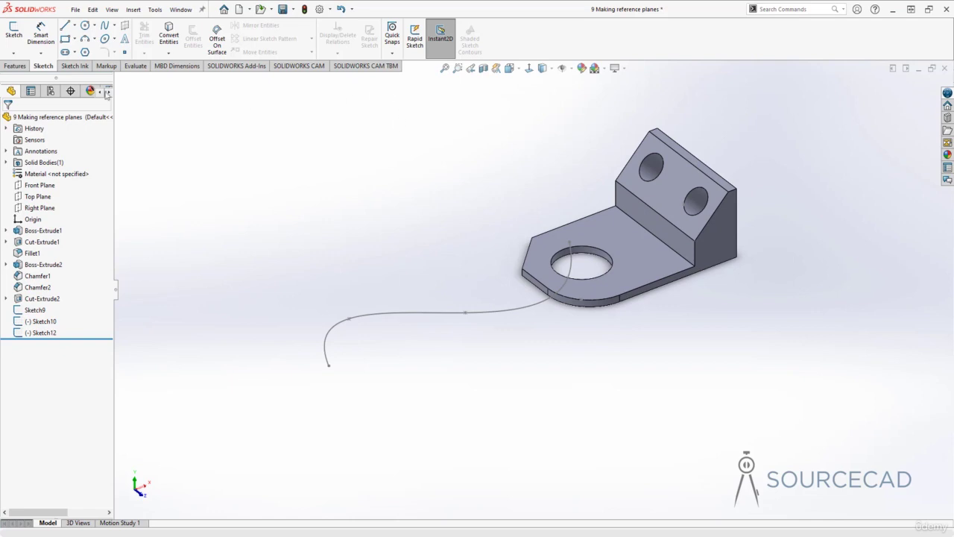
left_click(15, 65)
left_click(398, 41)
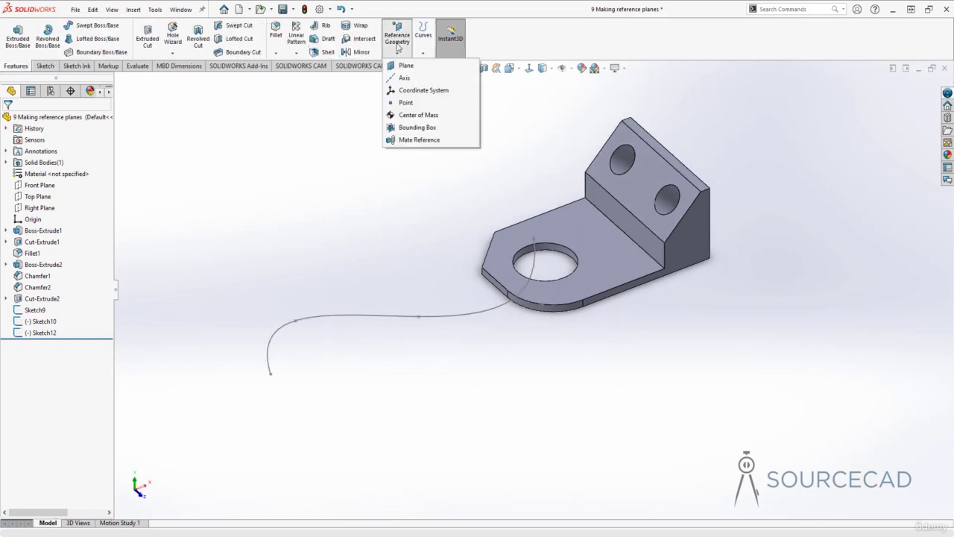
left_click(406, 66)
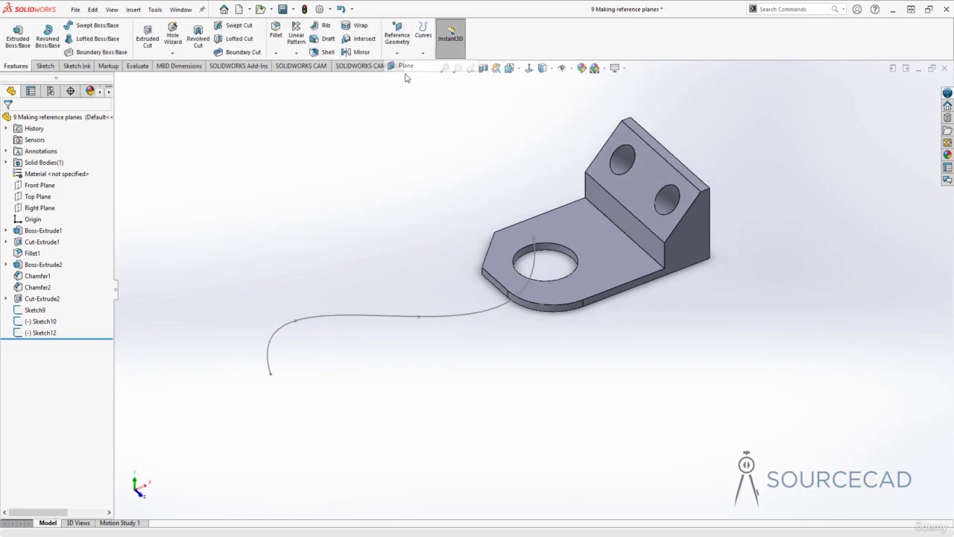
left_click(347, 317)
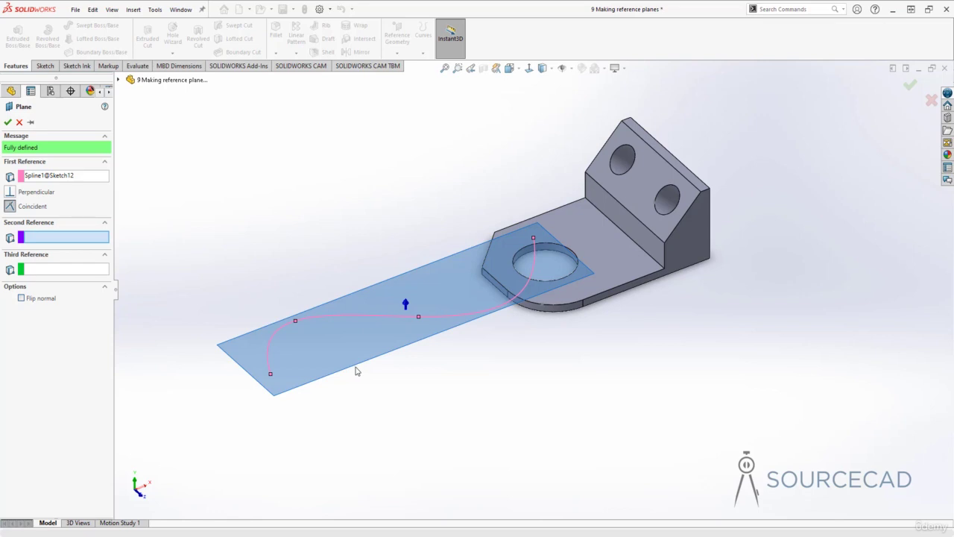
left_click(270, 374)
middle_click_drag(288, 404, 395, 396)
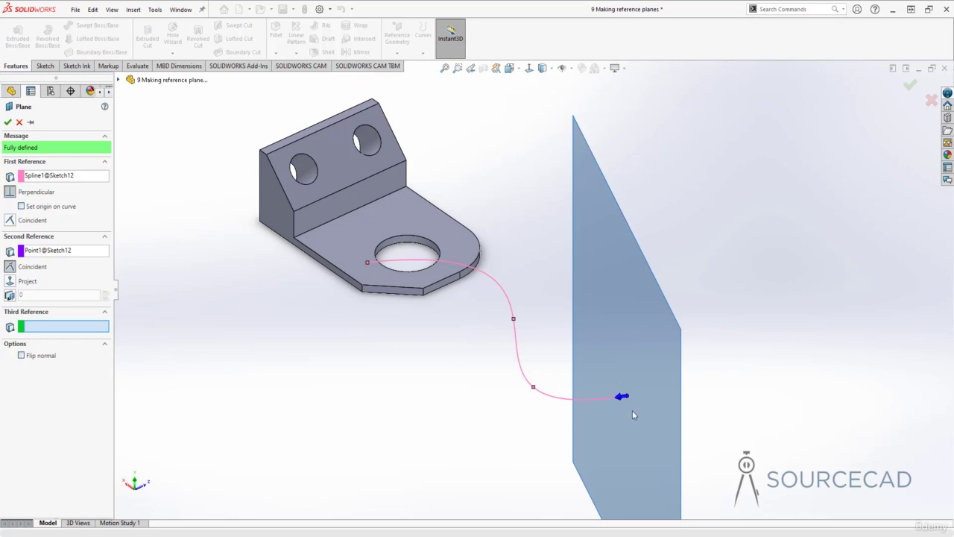
Switch the plane's second reference to the neighbouring spline point, second from the outer end.
left_click(49, 251)
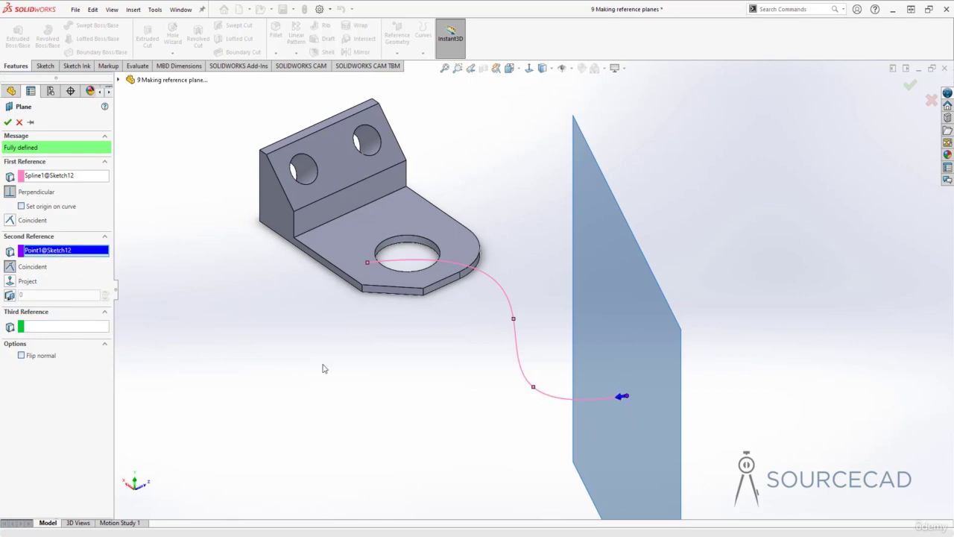
left_click(533, 388)
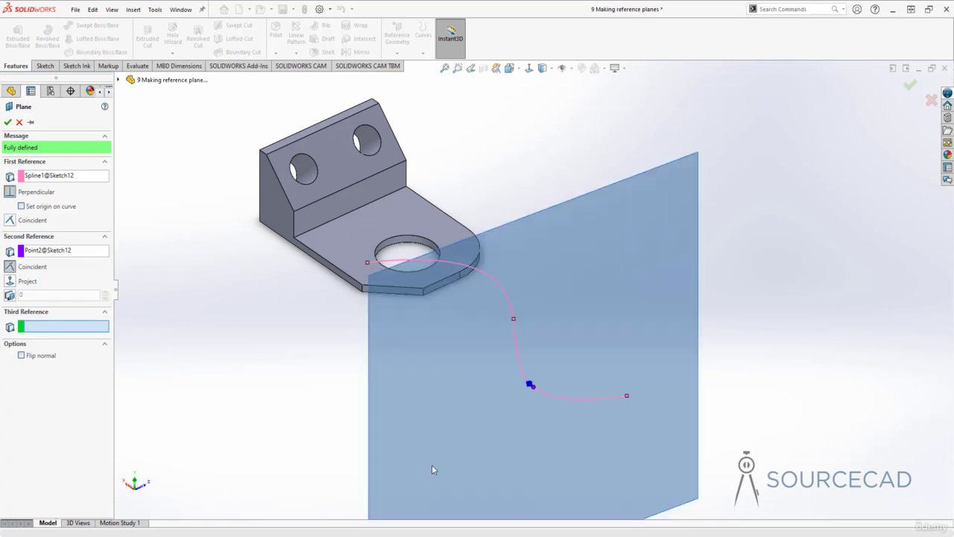
middle_click_drag(576, 430, 560, 414)
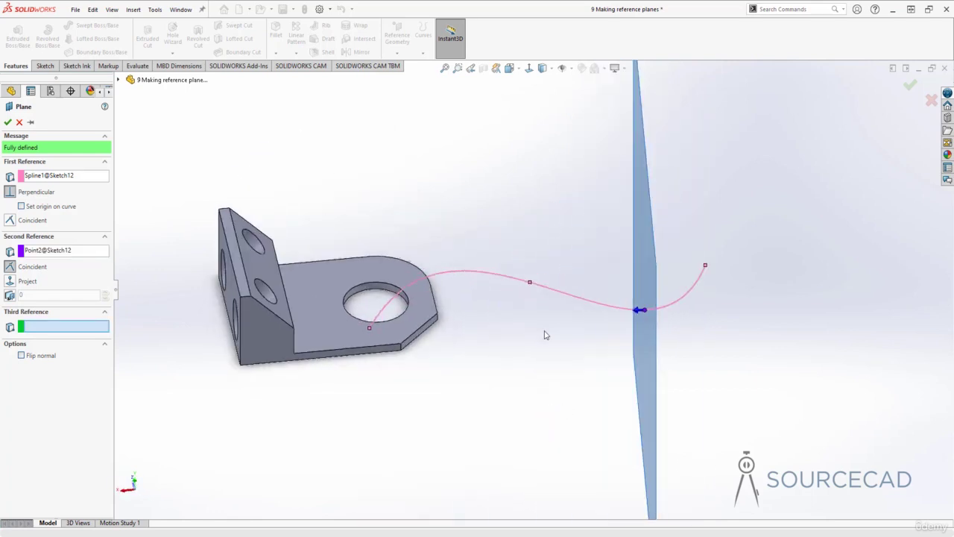
Set the plane's second reference to the third spline point from the outer end and create the perpendicular plane.
left_click(90, 252)
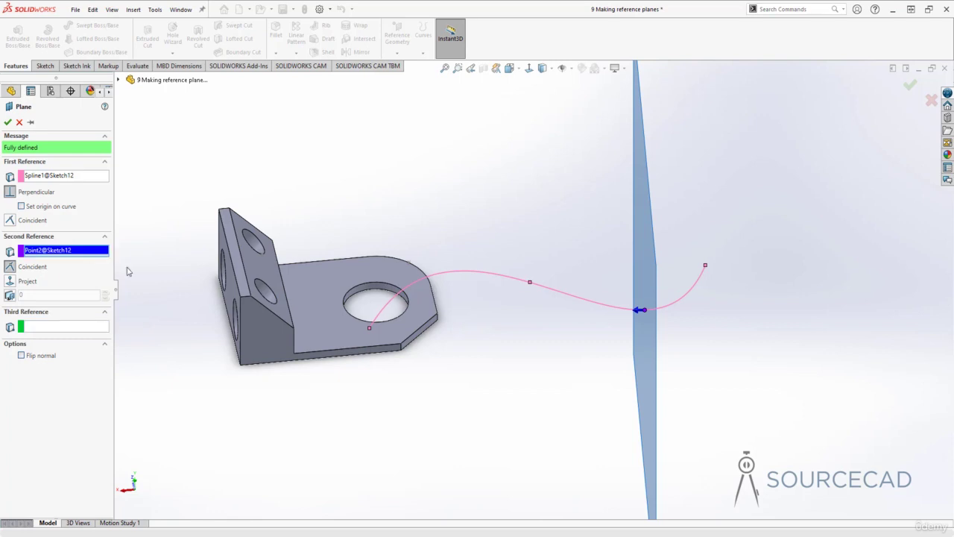
left_click(529, 281)
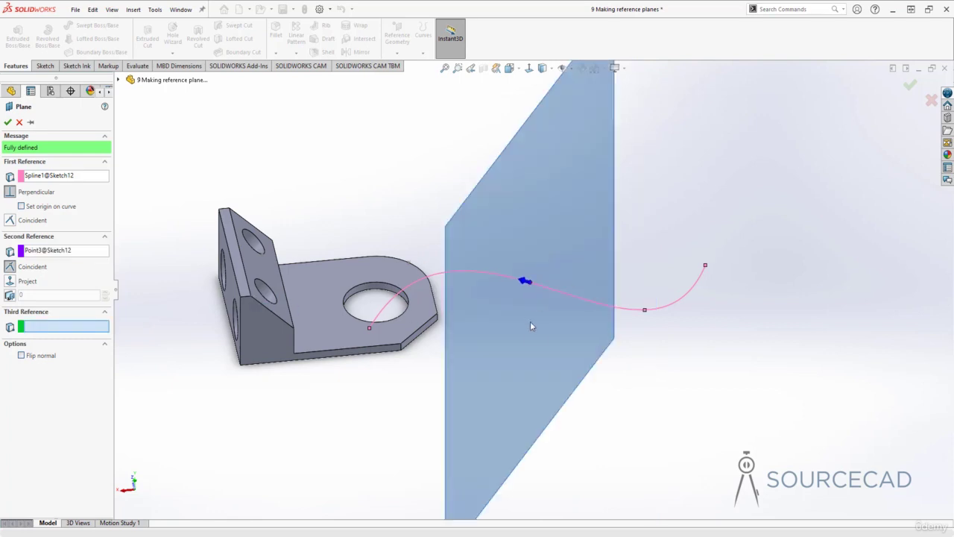
middle_click_drag(589, 354, 592, 347)
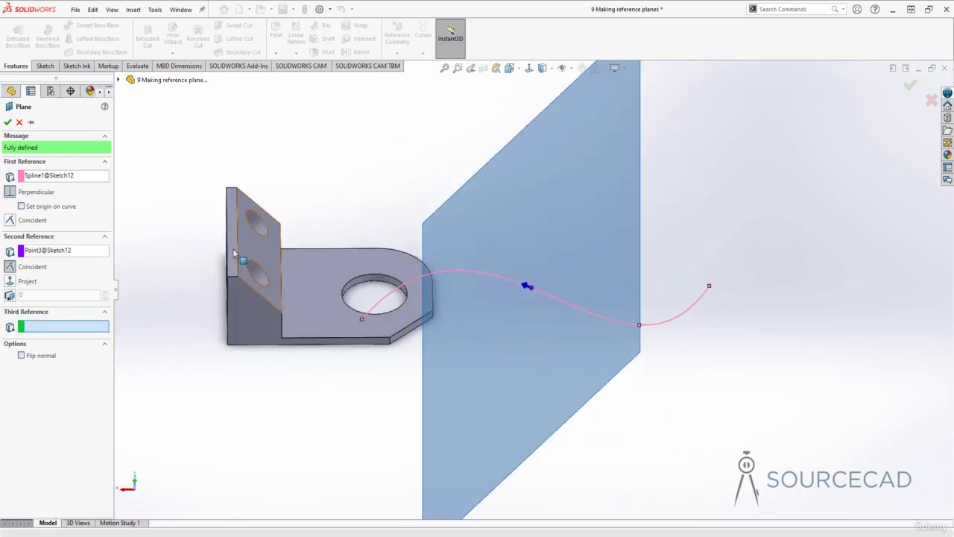
left_click(8, 122)
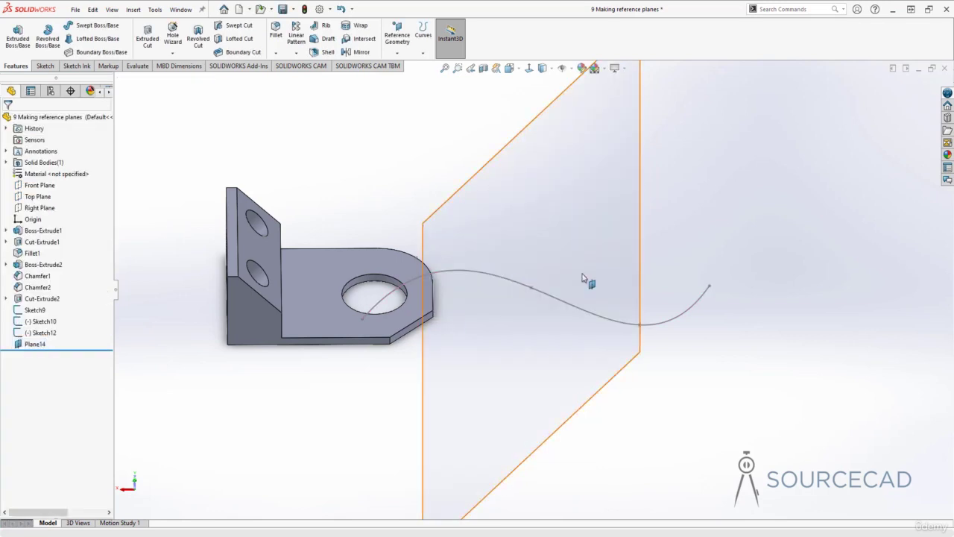
middle_click_drag(586, 276, 540, 333)
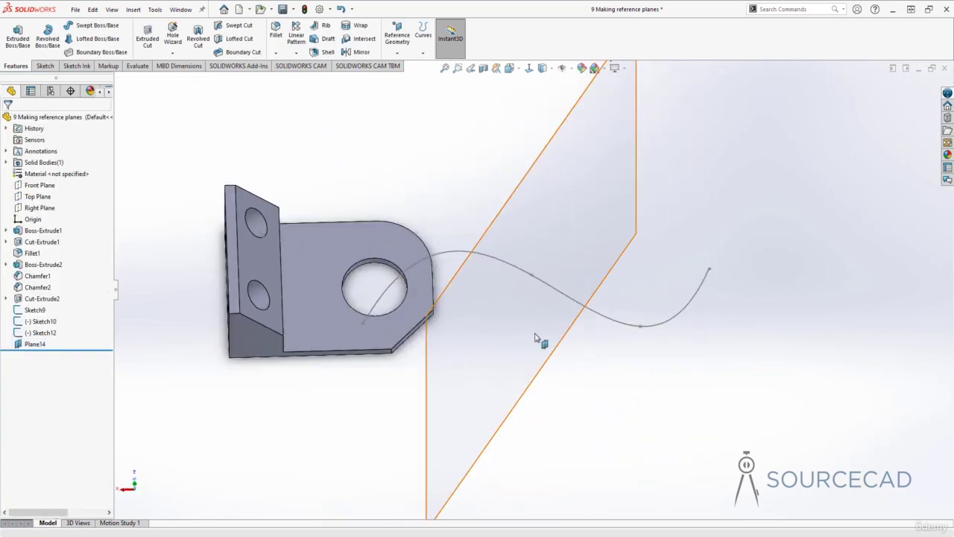
middle_click_drag(541, 339, 489, 248)
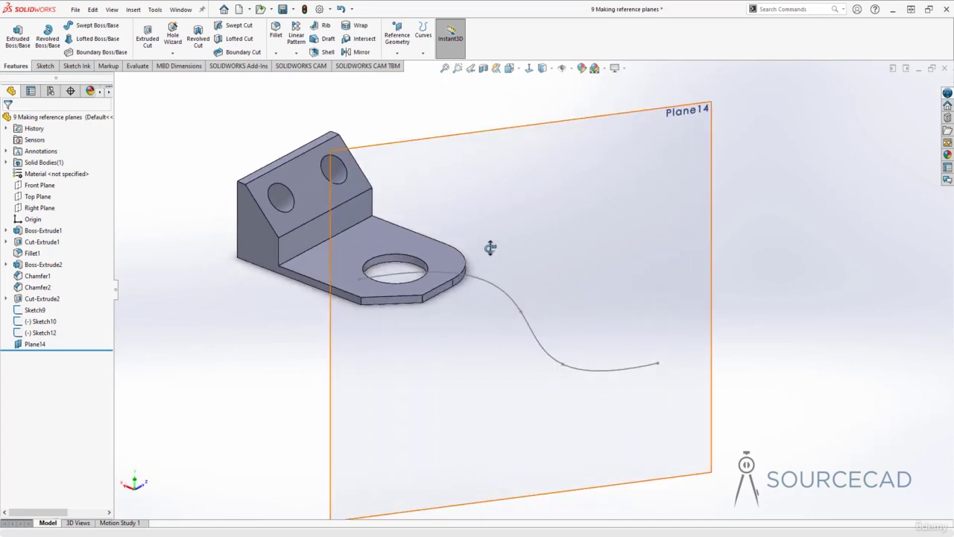